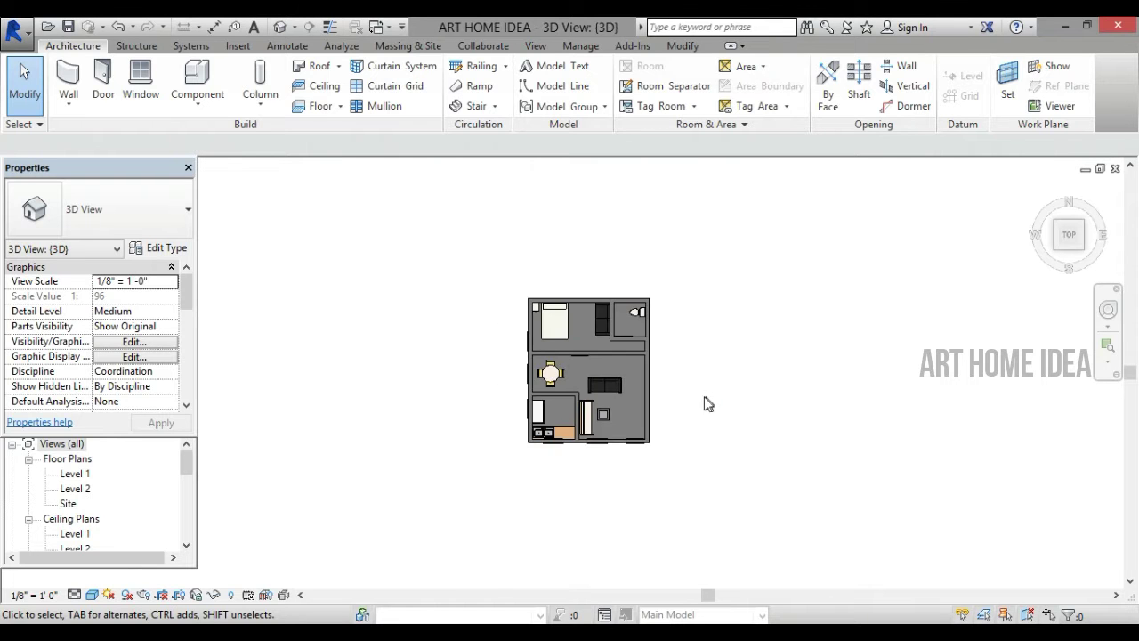
Step: Turn the house model to the FRONT view and switch to the Manage ribbon
{"action": "left_click", "coordinate": [1069, 248]}
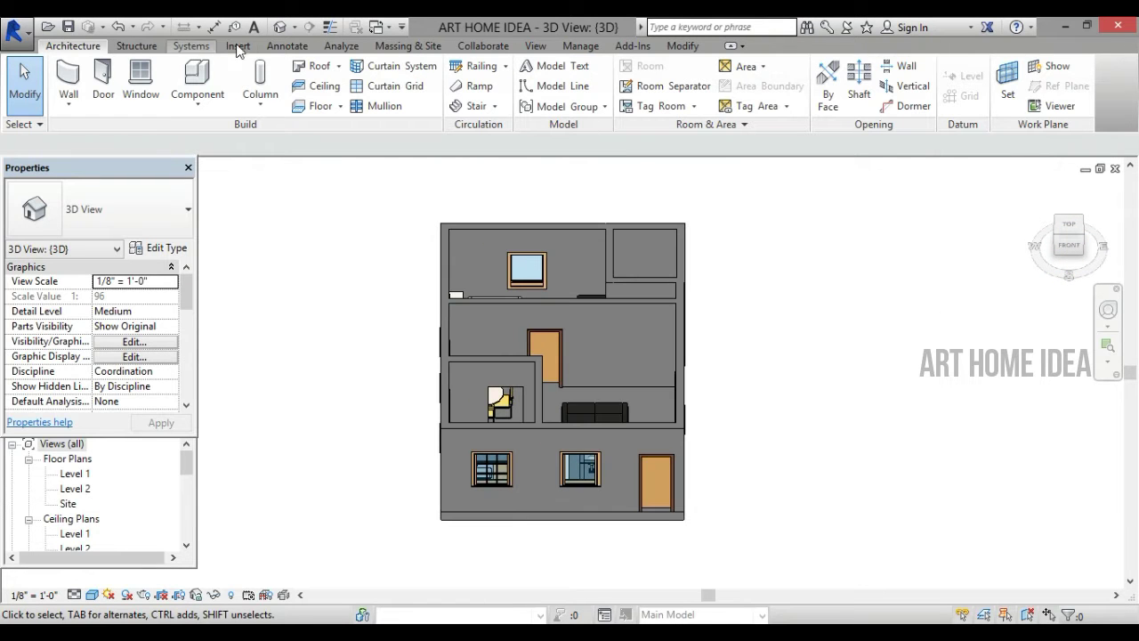
{"action": "left_click", "coordinate": [596, 50]}
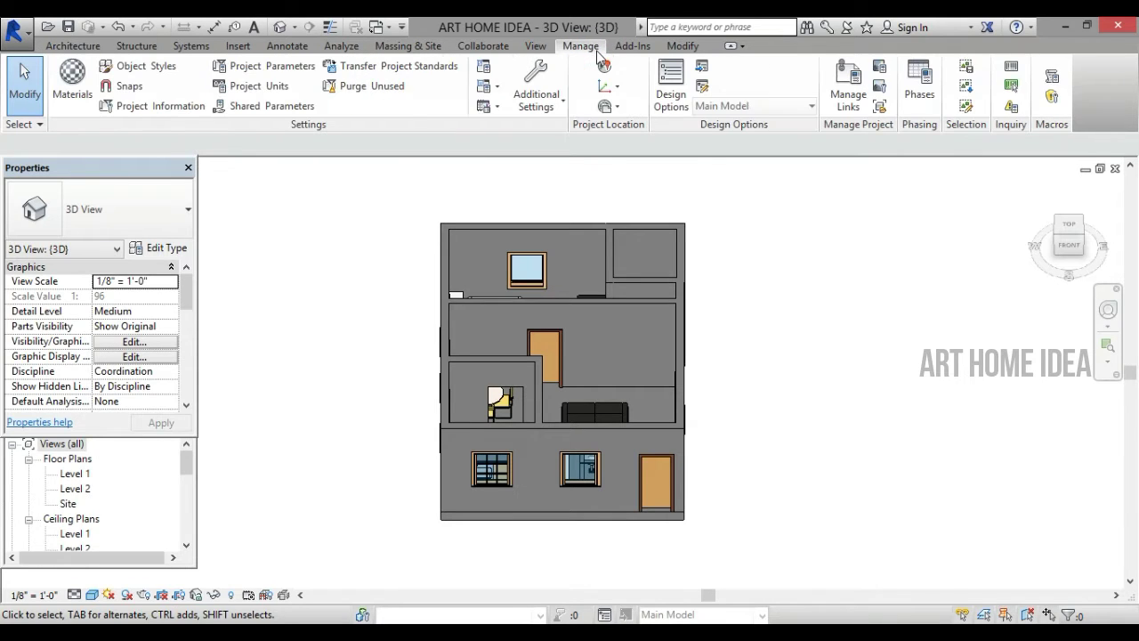
Step: Create a new blank material in the Material Browser and rename it 'hall 1'
{"action": "left_click", "coordinate": [73, 82]}
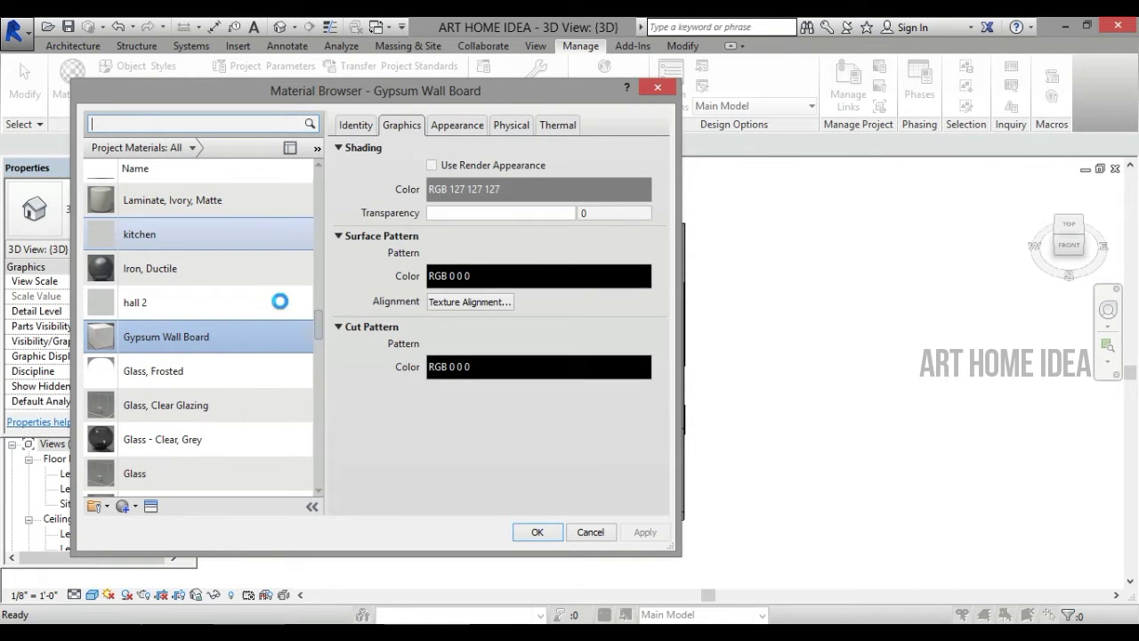
{"action": "left_click", "coordinate": [124, 506]}
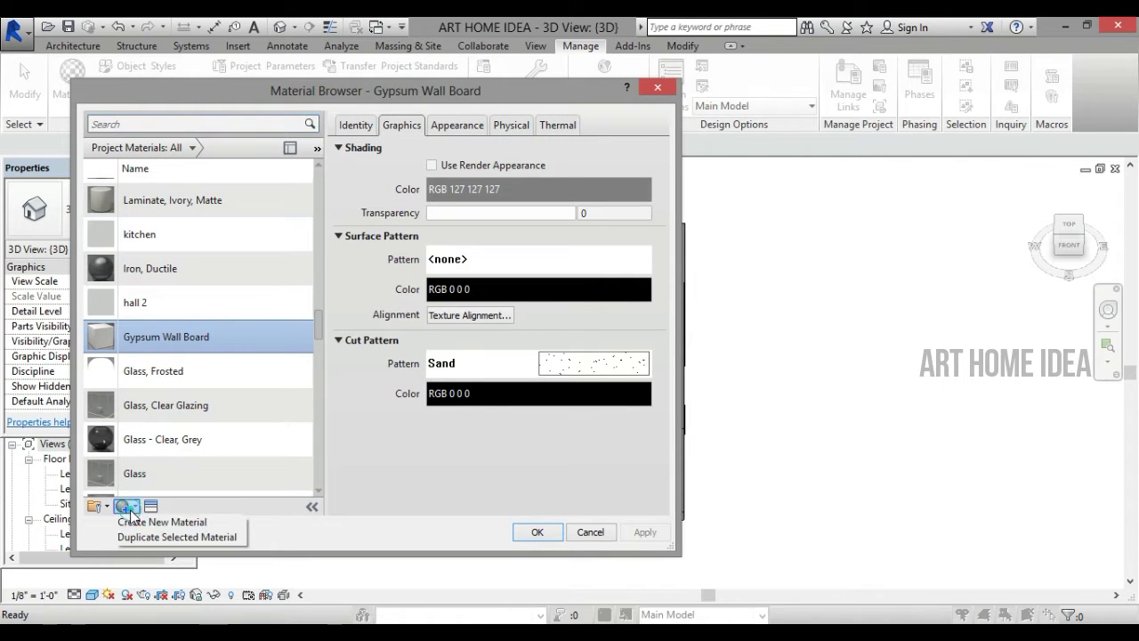
{"action": "left_click", "coordinate": [156, 519]}
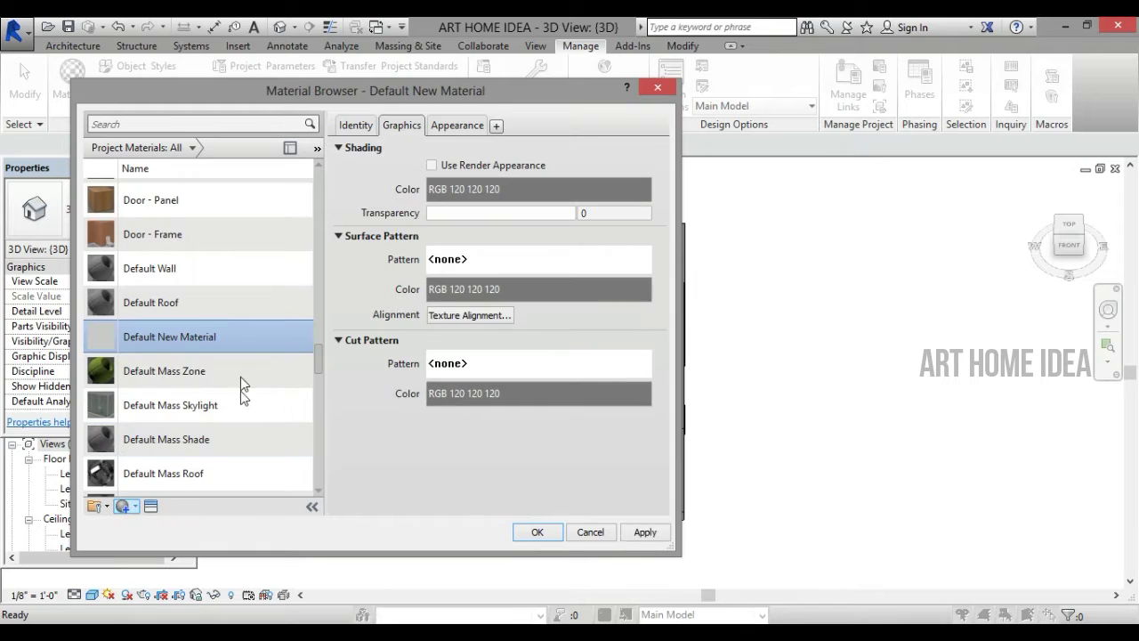
{"action": "right_click", "coordinate": [196, 342]}
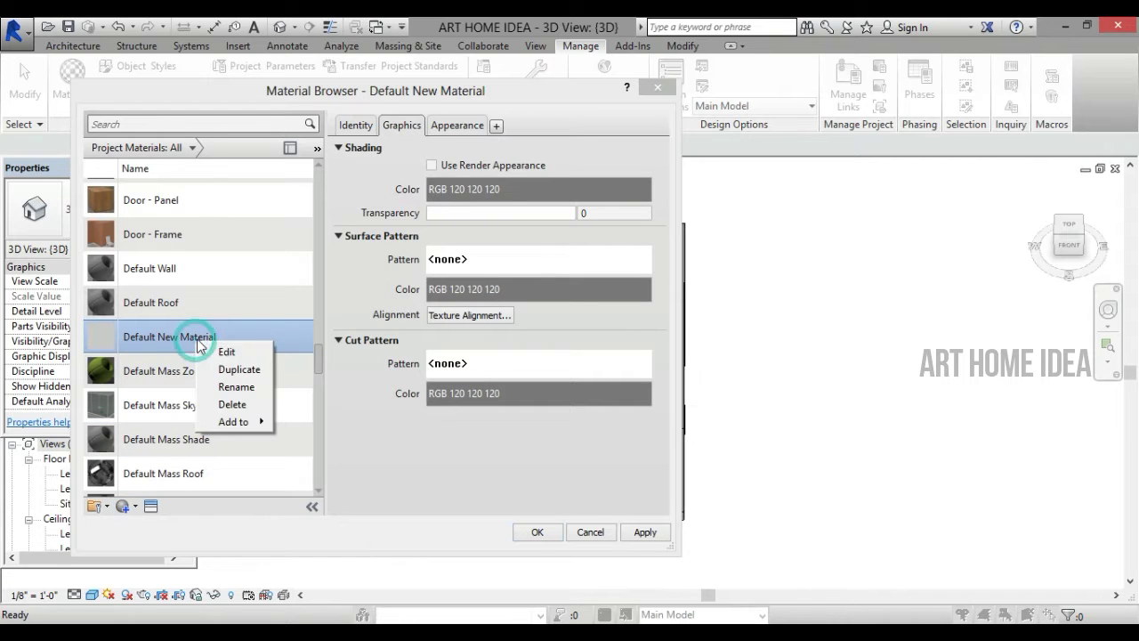
{"action": "left_click", "coordinate": [237, 387]}
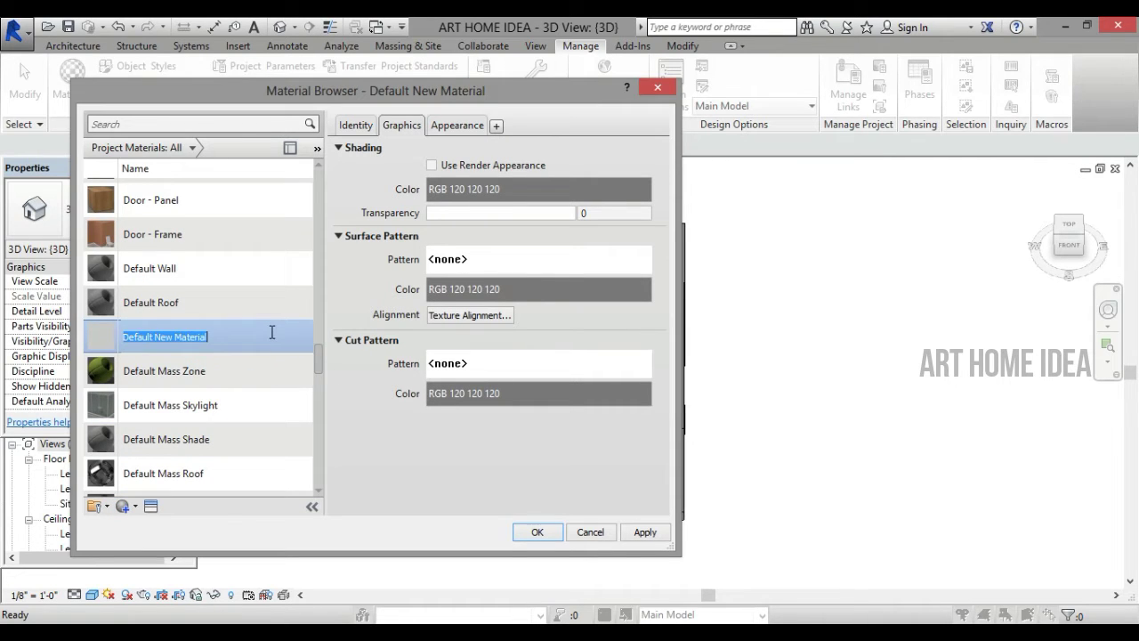
{"action": "key", "text": "BackSpace"}
{"action": "type", "text": "ha"}
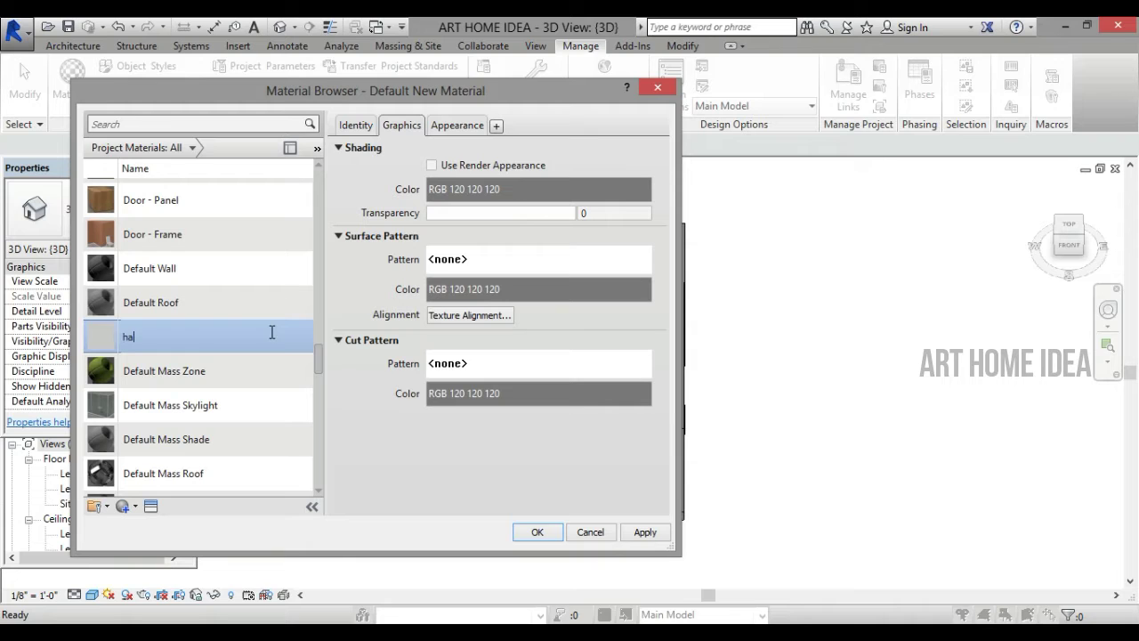
{"action": "type", "text": "ll 1"}
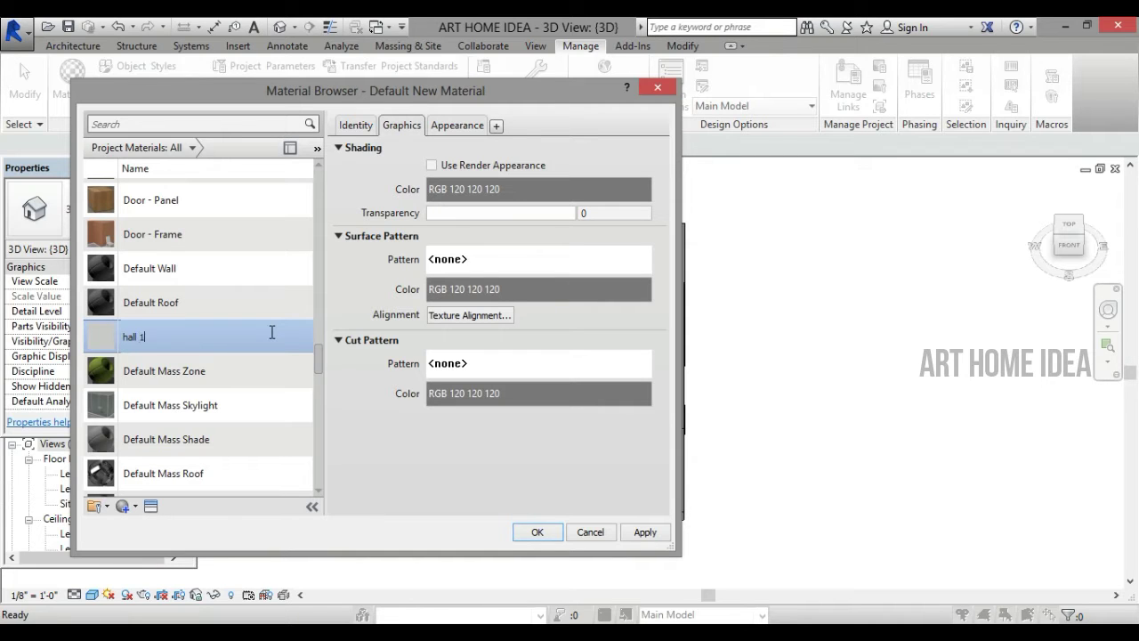
{"action": "key", "text": "Return"}
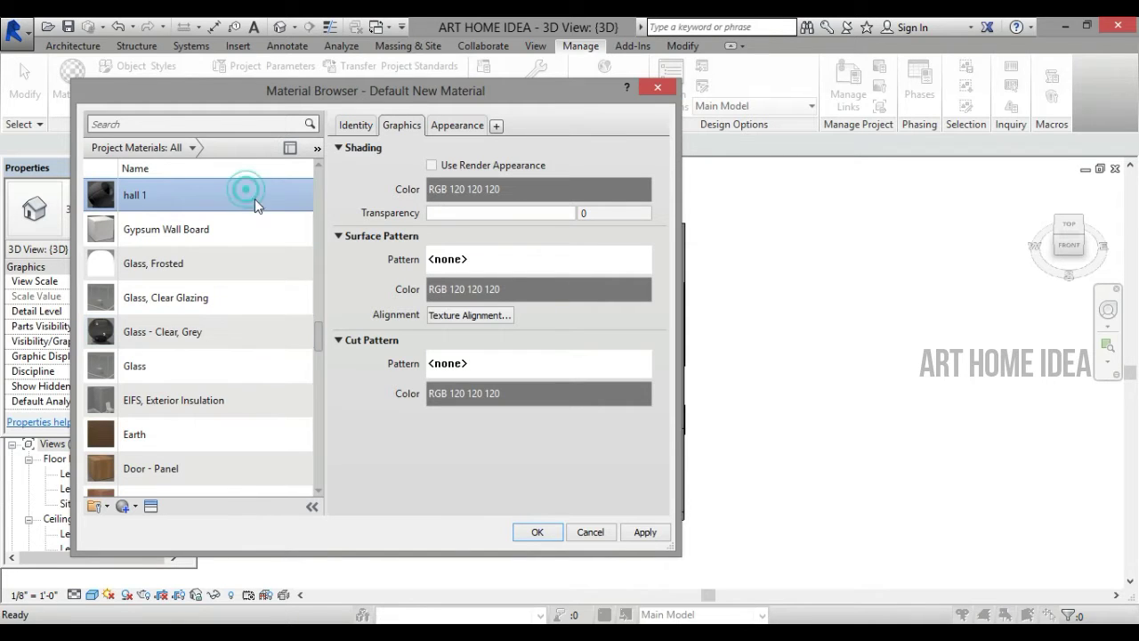
Step: Set the hall 1 appearance colour to purple RGB 146 37 116 (Lum 86), then apply and save
{"action": "left_click", "coordinate": [473, 120]}
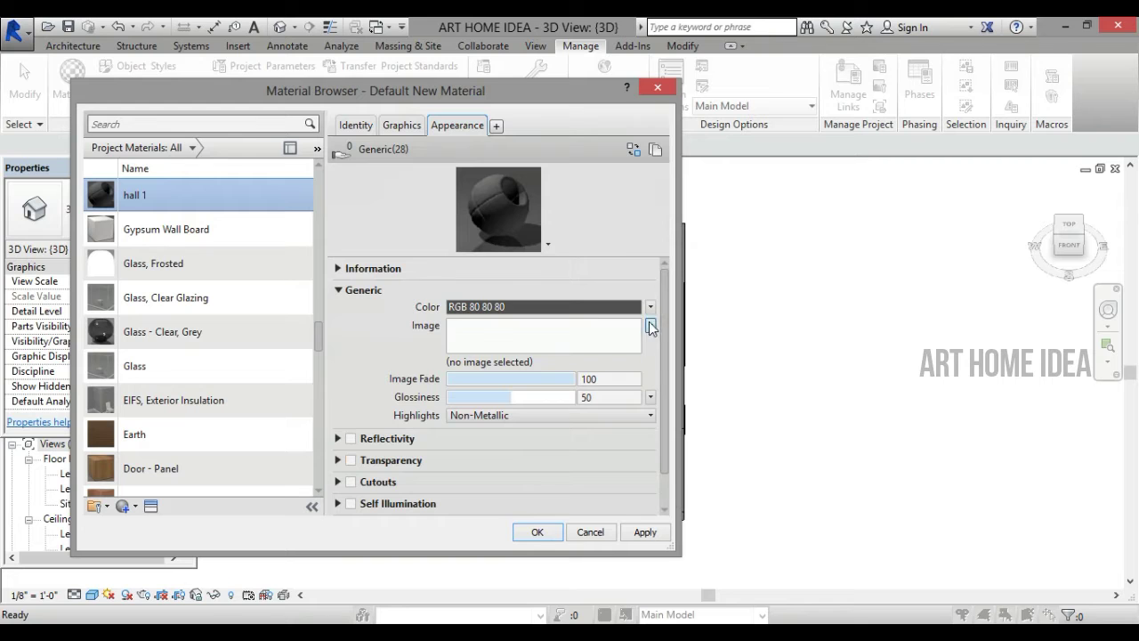
{"action": "left_click", "coordinate": [651, 307]}
{"action": "left_click", "coordinate": [605, 324]}
{"action": "left_click", "coordinate": [529, 258]}
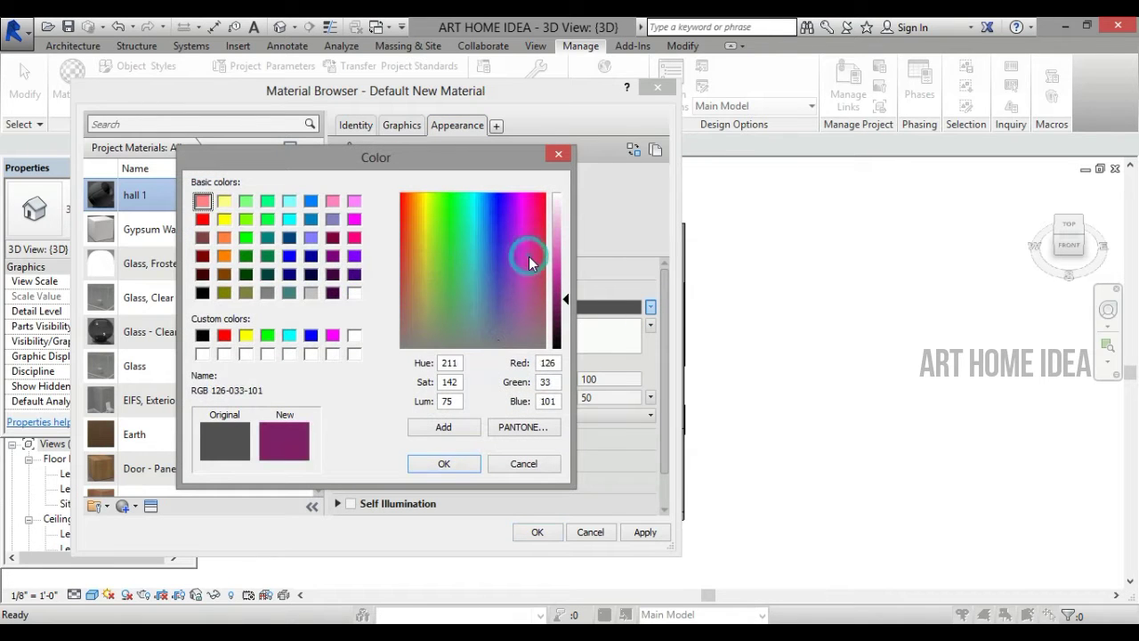
{"action": "left_click_drag", "start_coordinate": [567, 304], "coordinate": [564, 299]}
{"action": "left_click", "coordinate": [431, 465]}
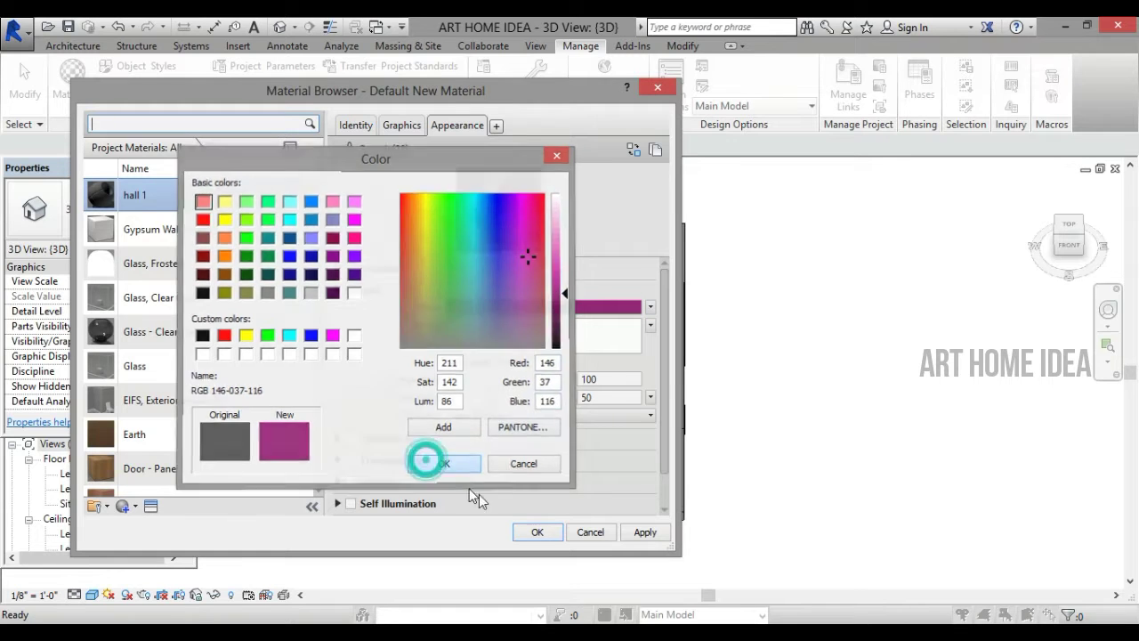
{"action": "left_click", "coordinate": [637, 537]}
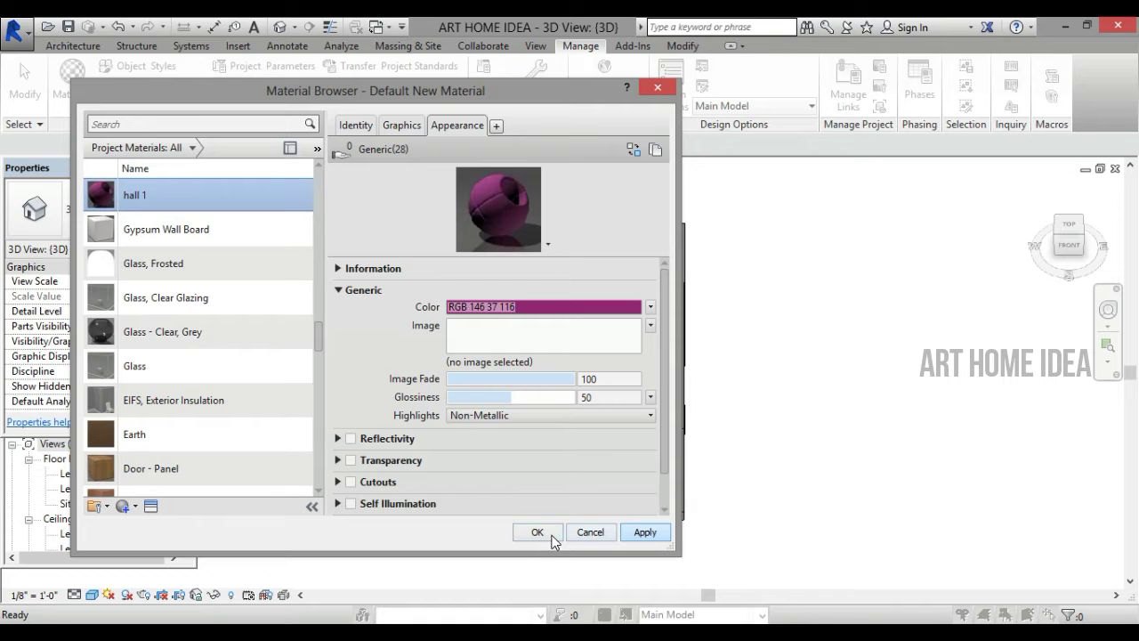
{"action": "left_click", "coordinate": [550, 532]}
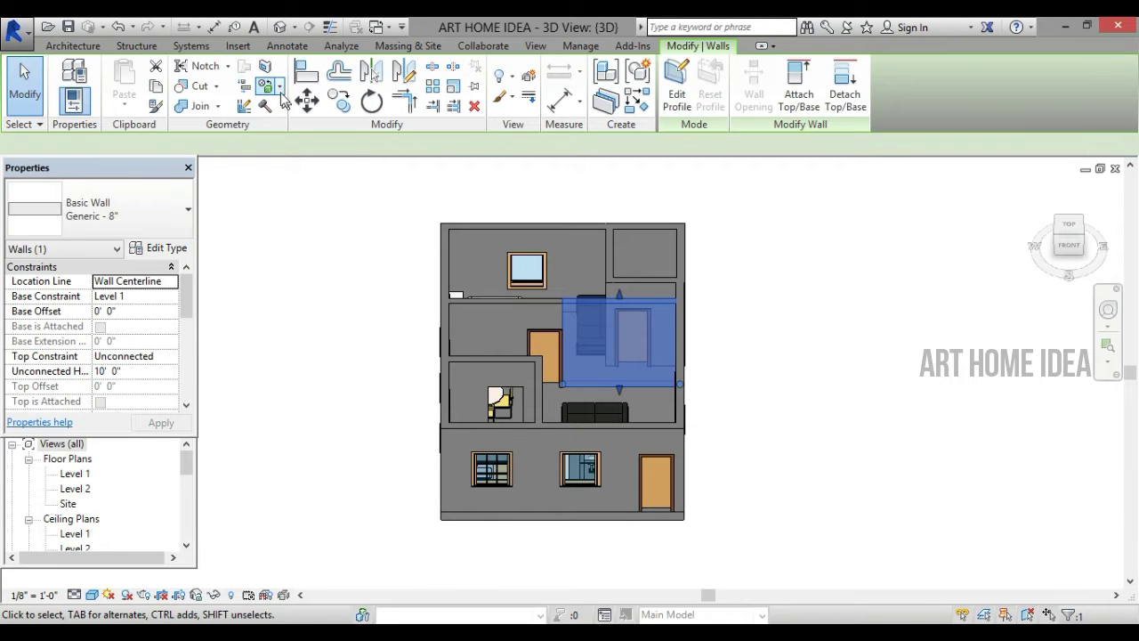
Step: With the Paint tool, scroll to the hall 1 material and paint the front hall wall face
{"action": "left_click", "coordinate": [281, 89]}
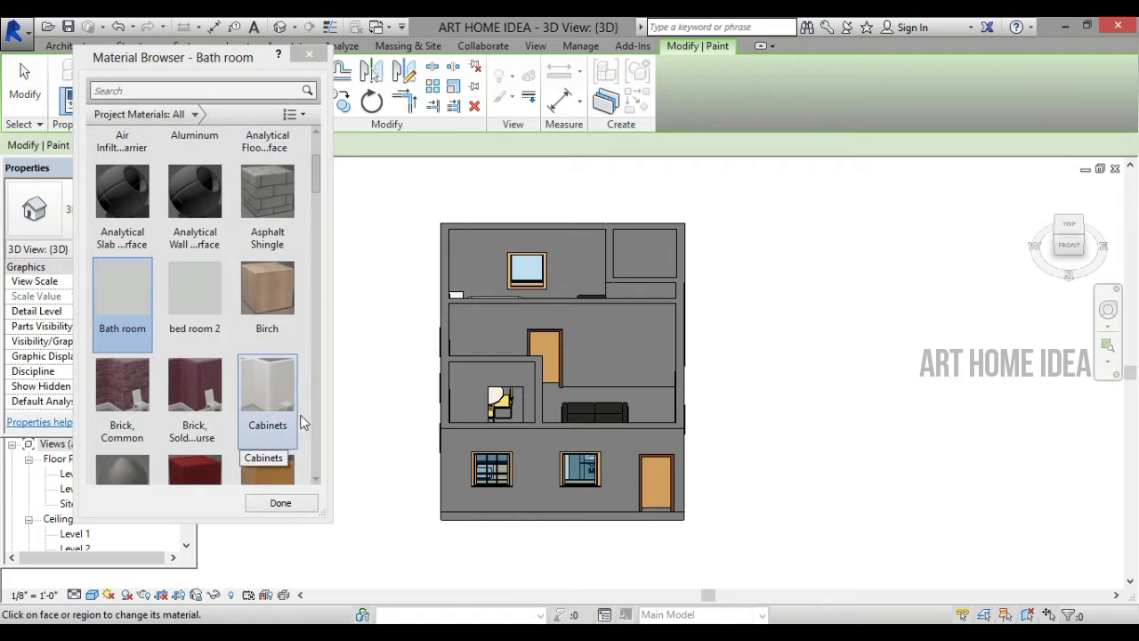
{"action": "left_click", "coordinate": [316, 480]}
{"action": "left_click", "coordinate": [316, 480]}
{"action": "left_click", "coordinate": [316, 482]}
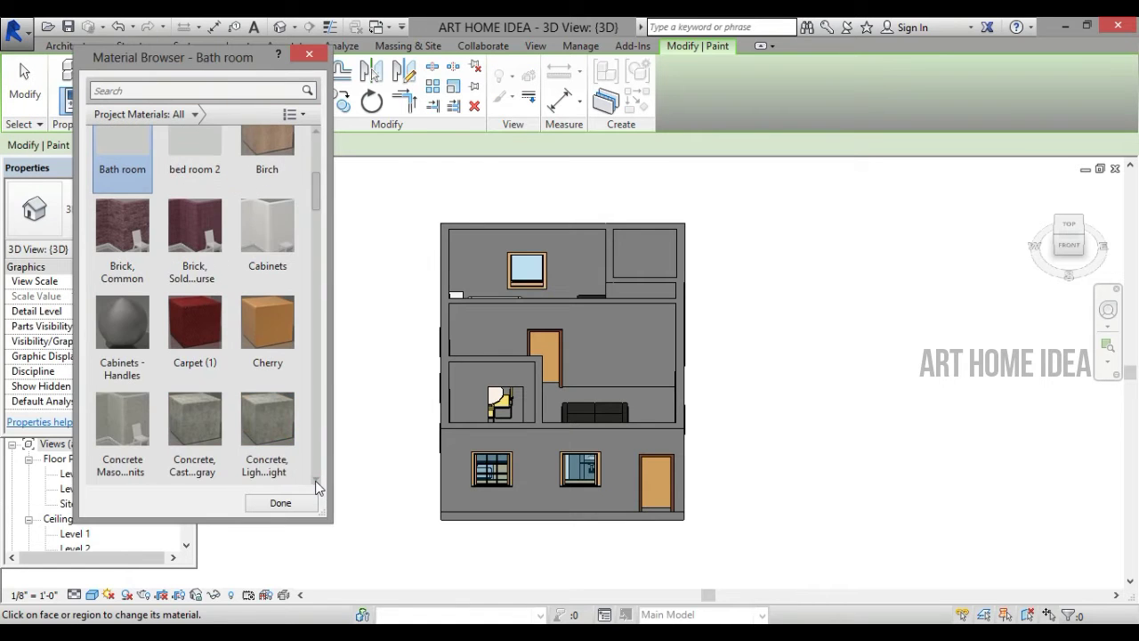
{"action": "left_click", "coordinate": [316, 481]}
{"action": "left_click", "coordinate": [316, 481]}
{"action": "left_click", "coordinate": [316, 482]}
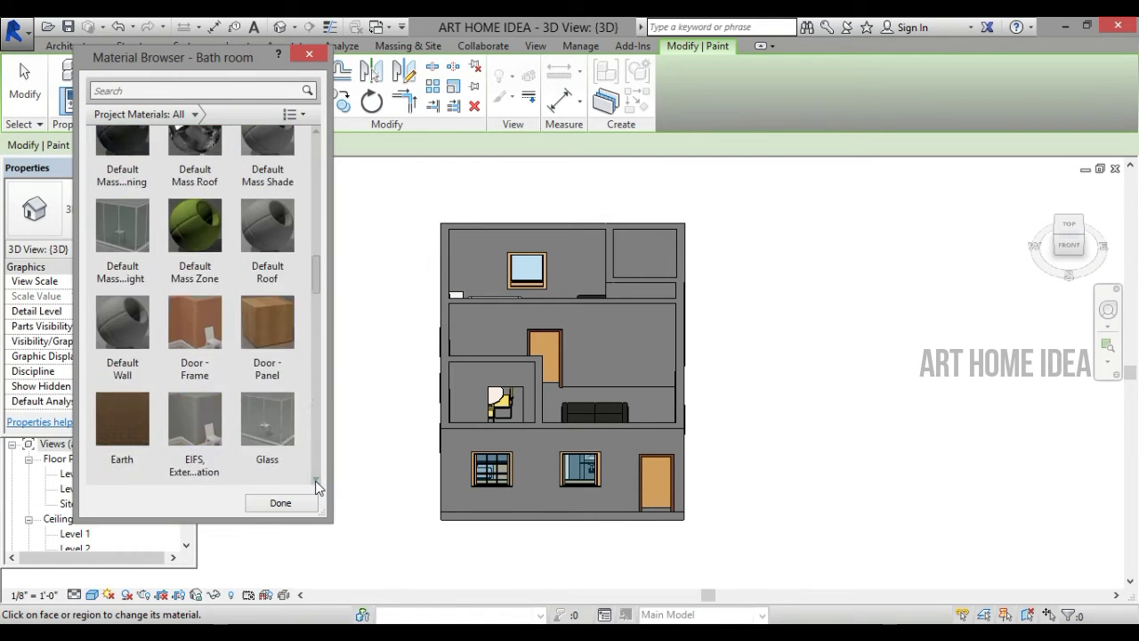
{"action": "left_click", "coordinate": [316, 481]}
{"action": "left_click", "coordinate": [316, 481]}
{"action": "left_click", "coordinate": [316, 482]}
{"action": "left_click", "coordinate": [200, 229]}
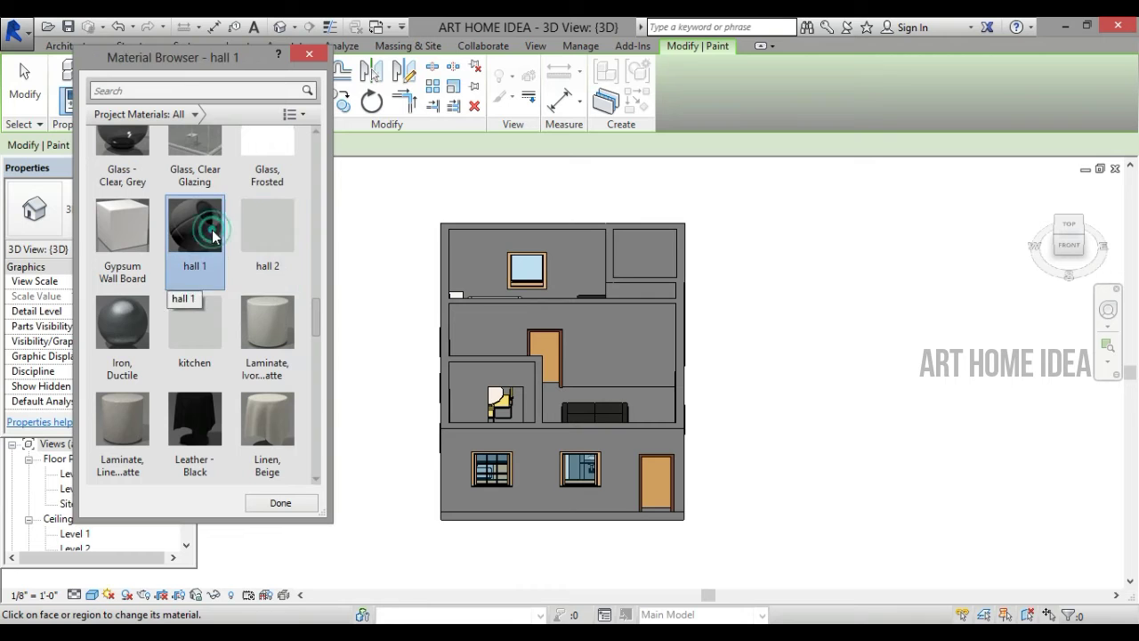
{"action": "left_click", "coordinate": [508, 326]}
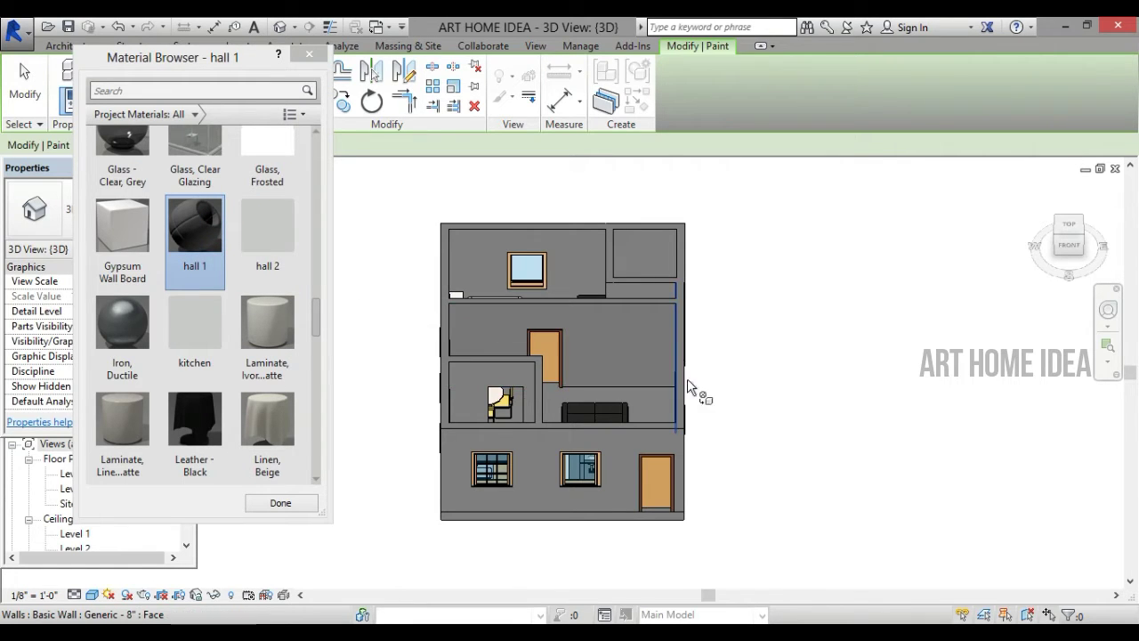
Step: Paint the right-side wall with hall 1, then the back hall wall with hall 2
{"action": "left_click", "coordinate": [608, 332]}
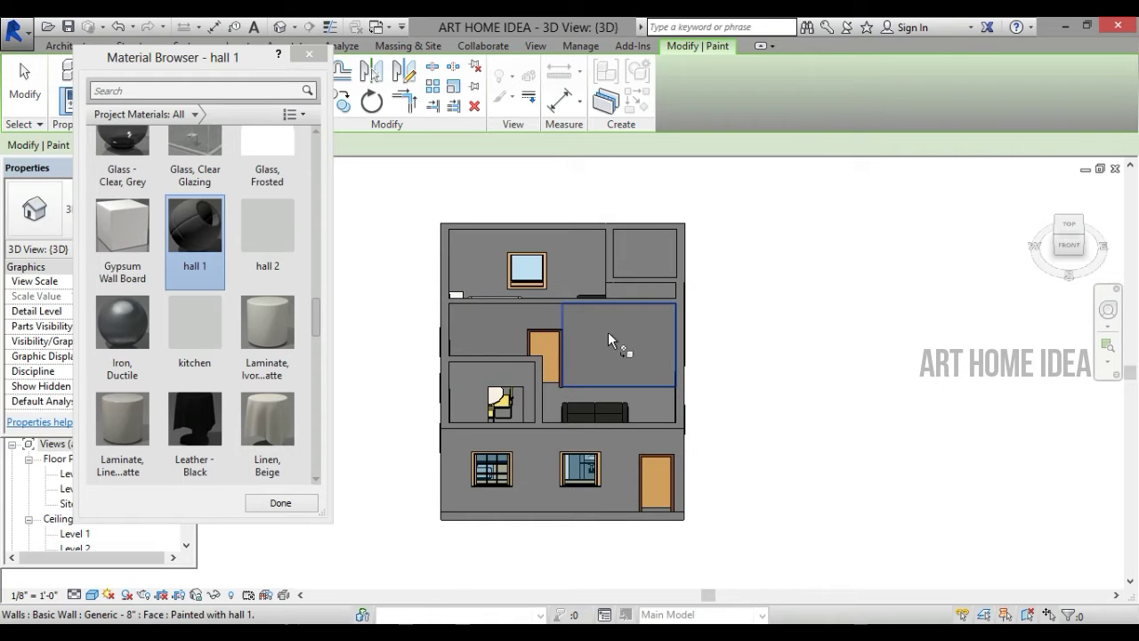
{"action": "left_click", "coordinate": [1077, 226]}
{"action": "left_click", "coordinate": [1077, 226]}
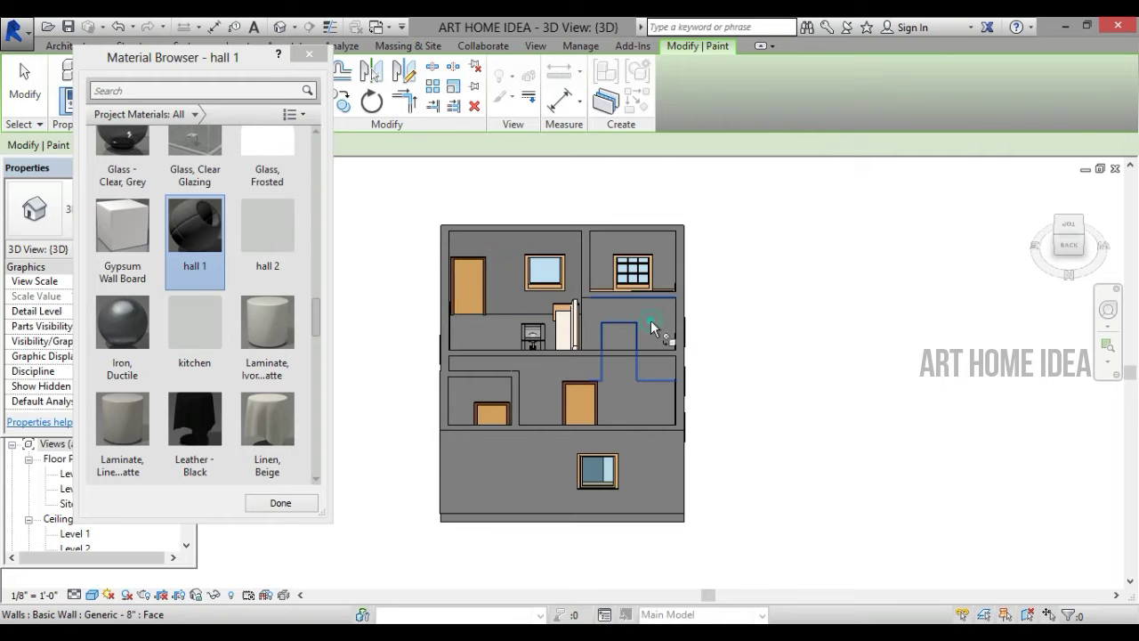
{"action": "left_click", "coordinate": [268, 253]}
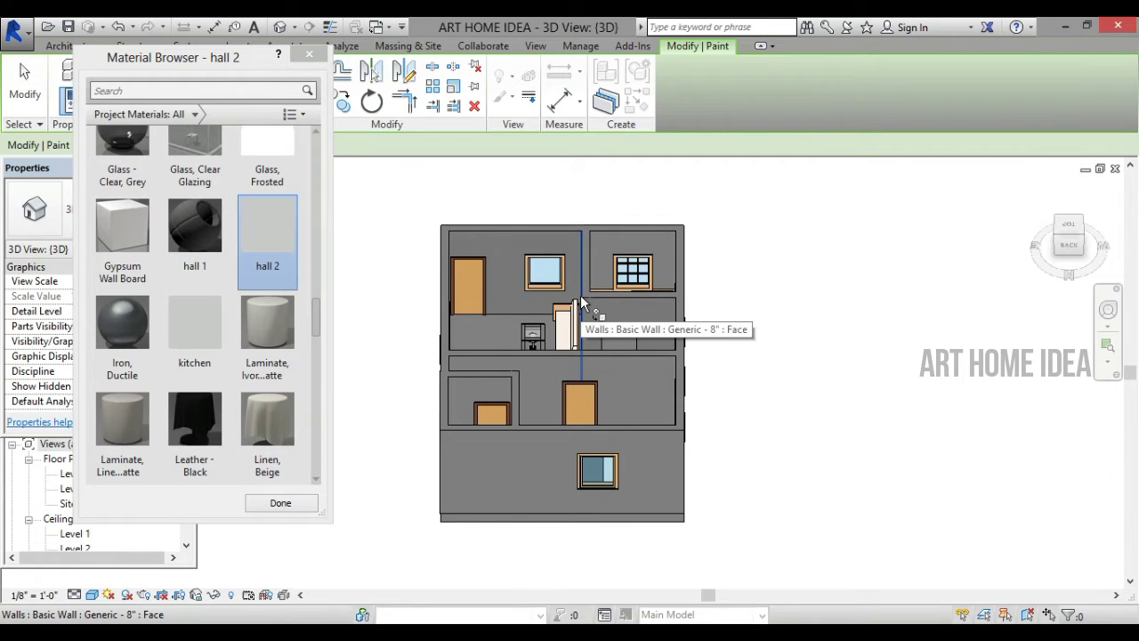
{"action": "left_click", "coordinate": [581, 295]}
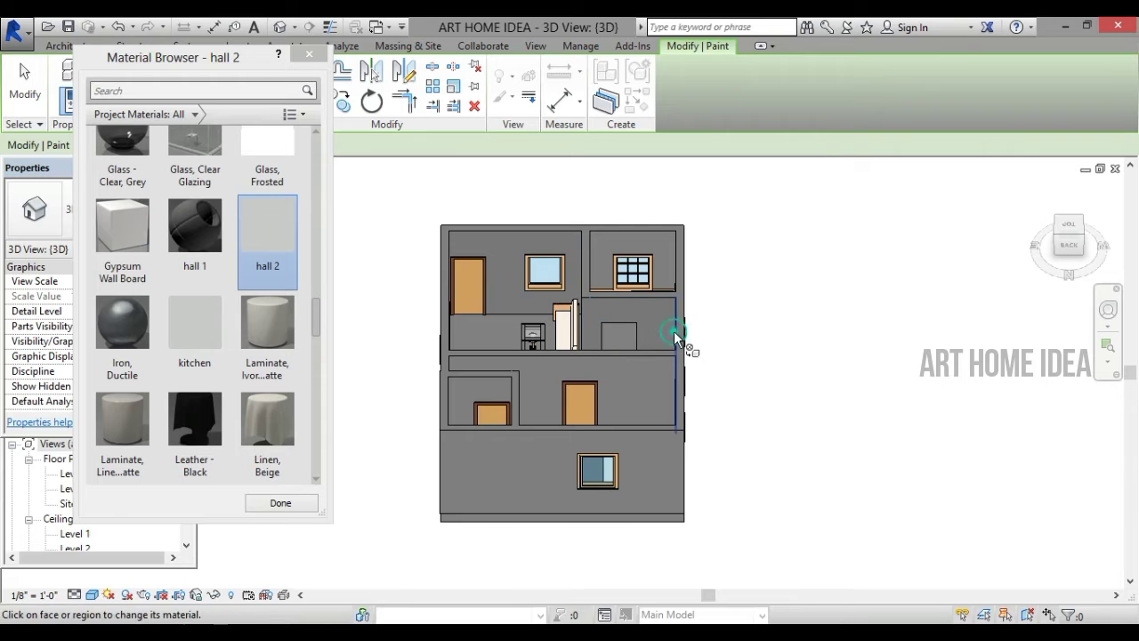
Step: Paint the left-side hall wall with hall 2 from the LEFT view
{"action": "left_click", "coordinate": [1087, 229]}
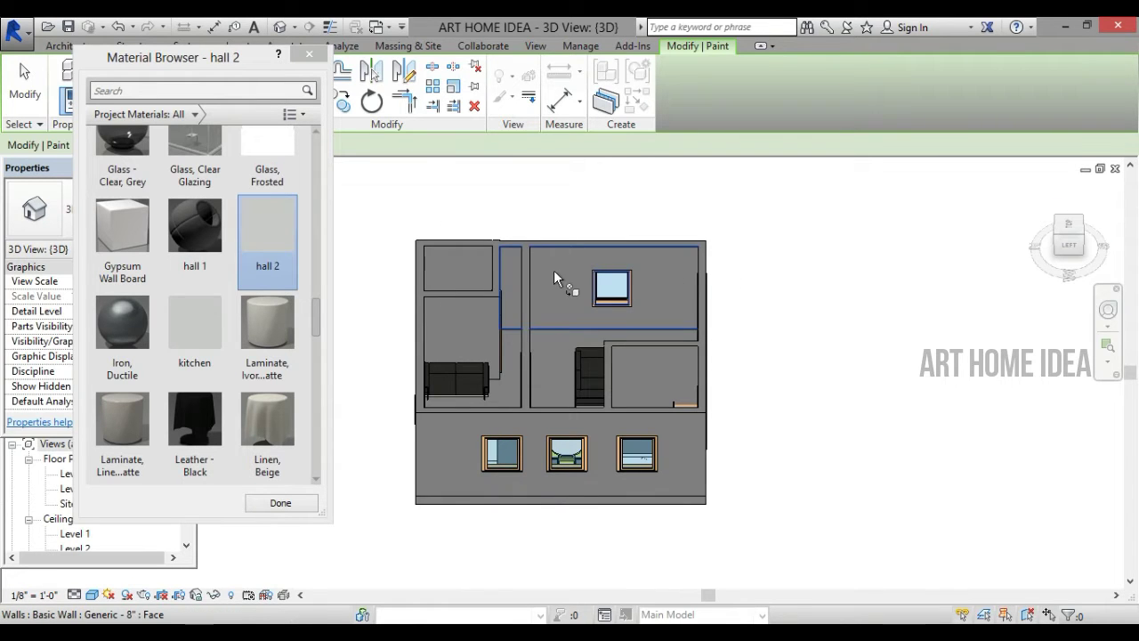
{"action": "left_click", "coordinate": [554, 269]}
{"action": "scroll", "coordinate": [579, 290], "scroll_direction": "up", "scroll_amount": 3}
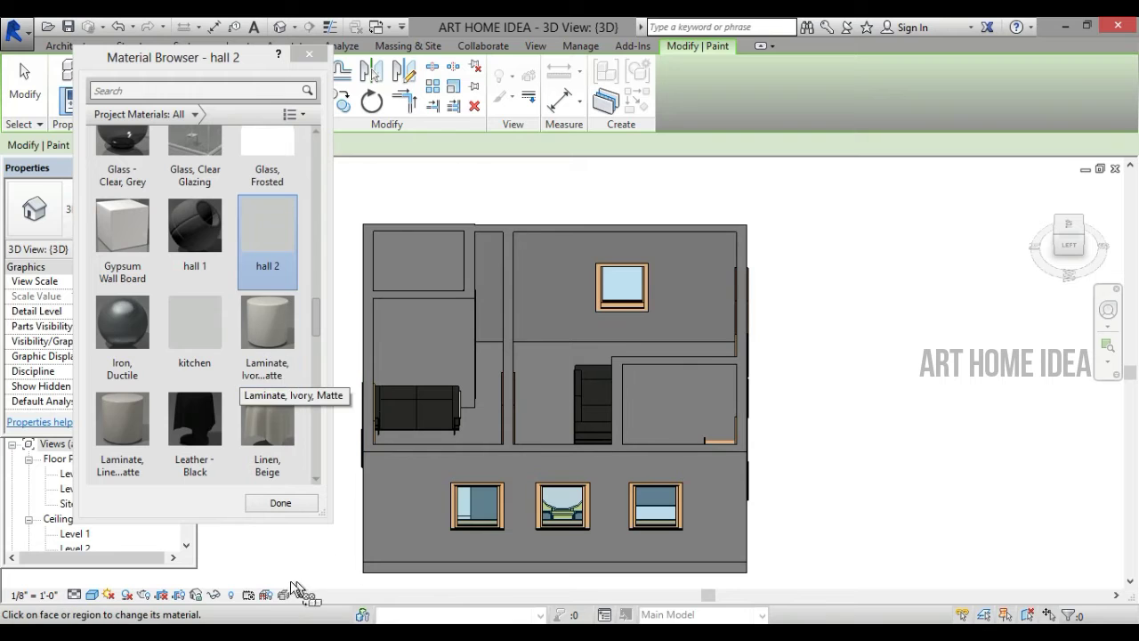
Step: Switch the view to the Realistic visual style and turn to the top-front-left corner view
{"action": "left_click", "coordinate": [91, 594]}
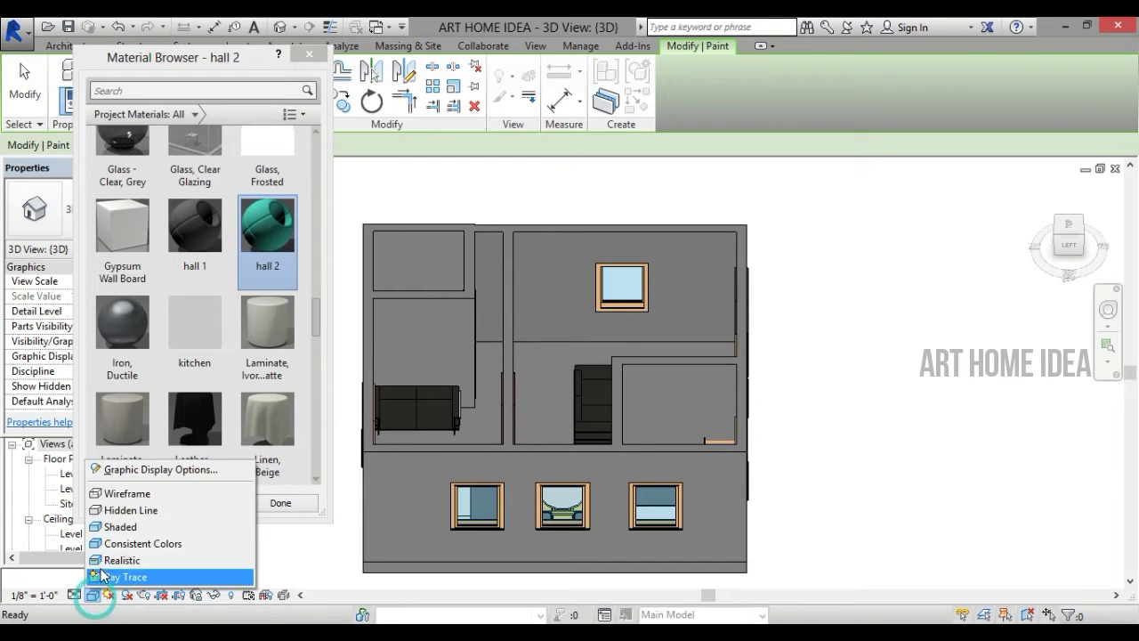
{"action": "left_click", "coordinate": [111, 561]}
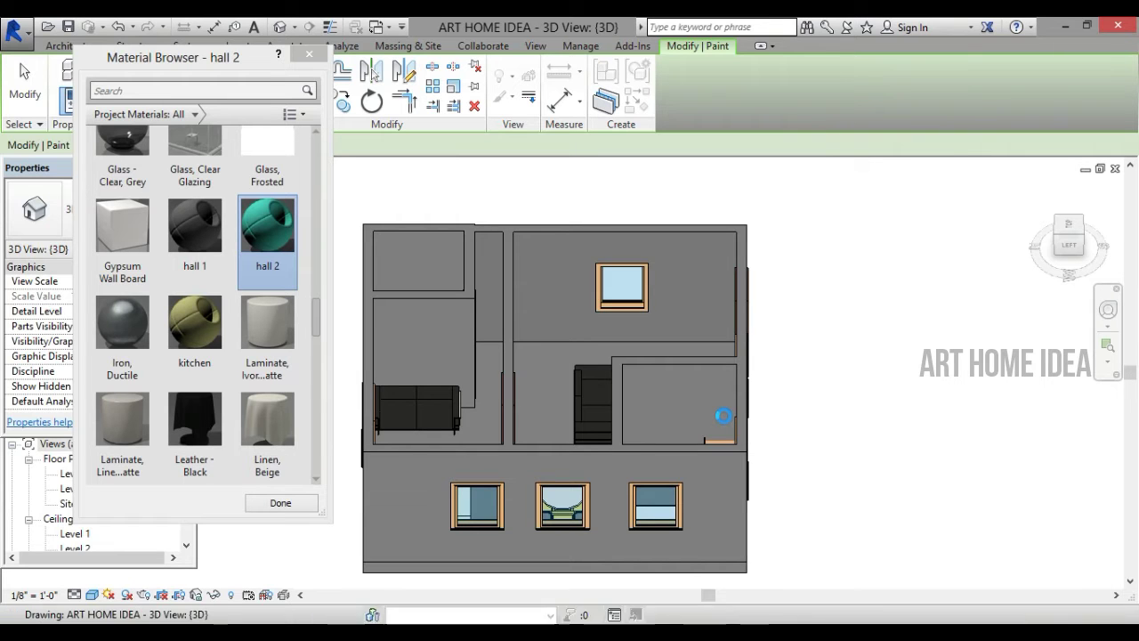
{"action": "left_click", "coordinate": [1081, 237]}
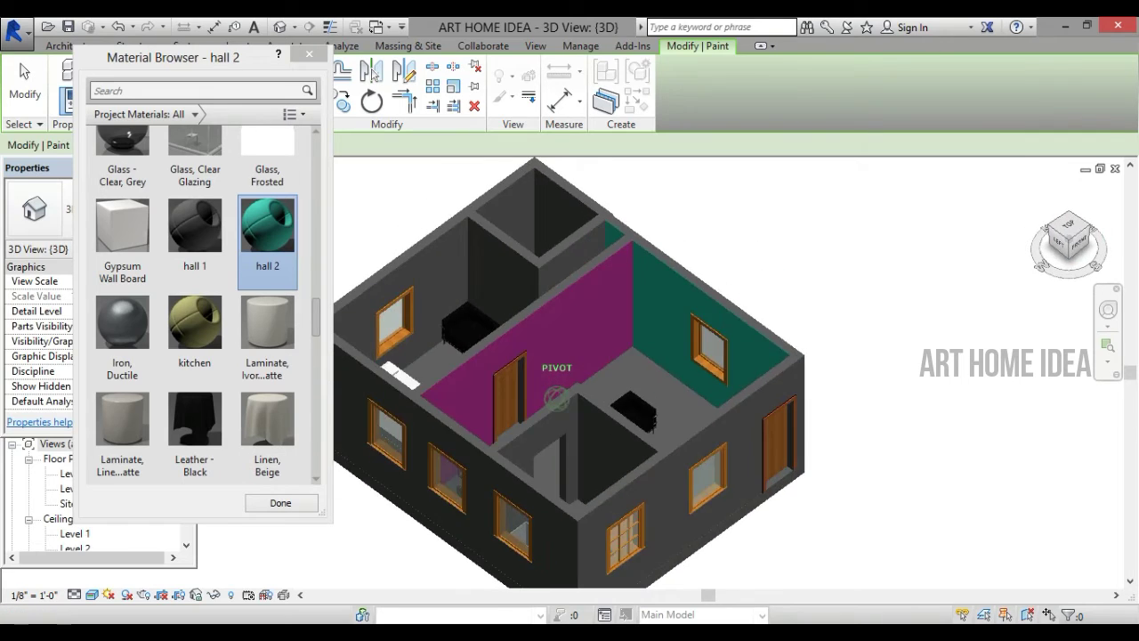
Step: Pick the kitchen material and paint the small room's front wall face
{"action": "middle_click_drag", "start_coordinate": [555, 402], "coordinate": [623, 374], "text": "shift"}
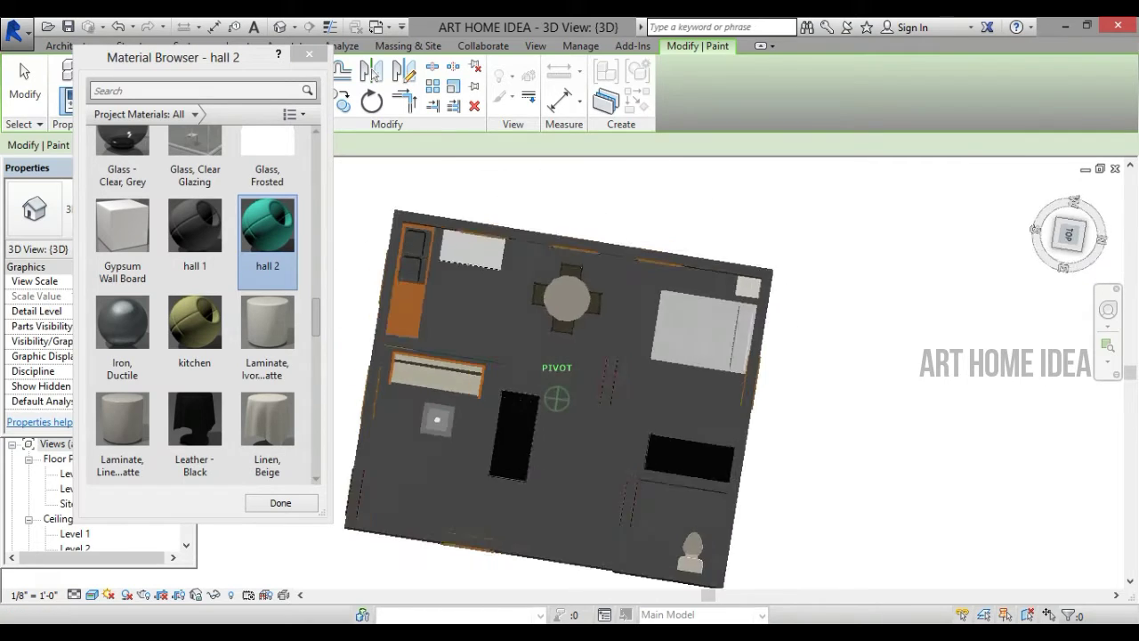
{"action": "middle_click_drag", "start_coordinate": [556, 399], "coordinate": [623, 383], "text": "shift"}
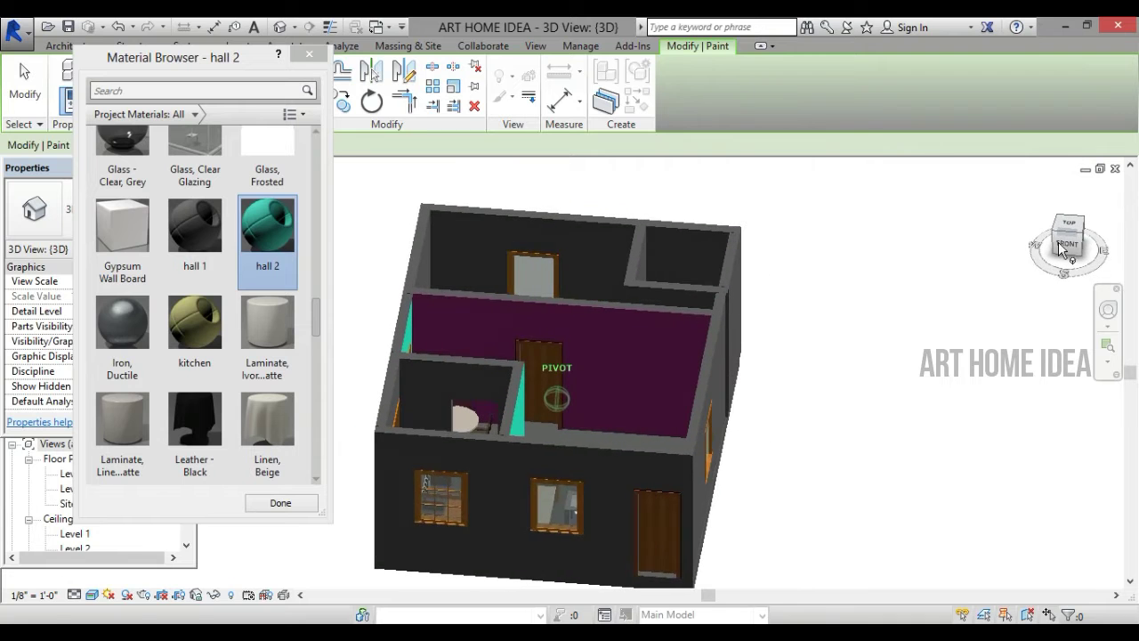
{"action": "middle_click_drag", "start_coordinate": [556, 400], "coordinate": [498, 392], "text": "shift"}
{"action": "left_click", "coordinate": [211, 359]}
{"action": "scroll", "coordinate": [445, 399], "scroll_direction": "up", "scroll_amount": 2}
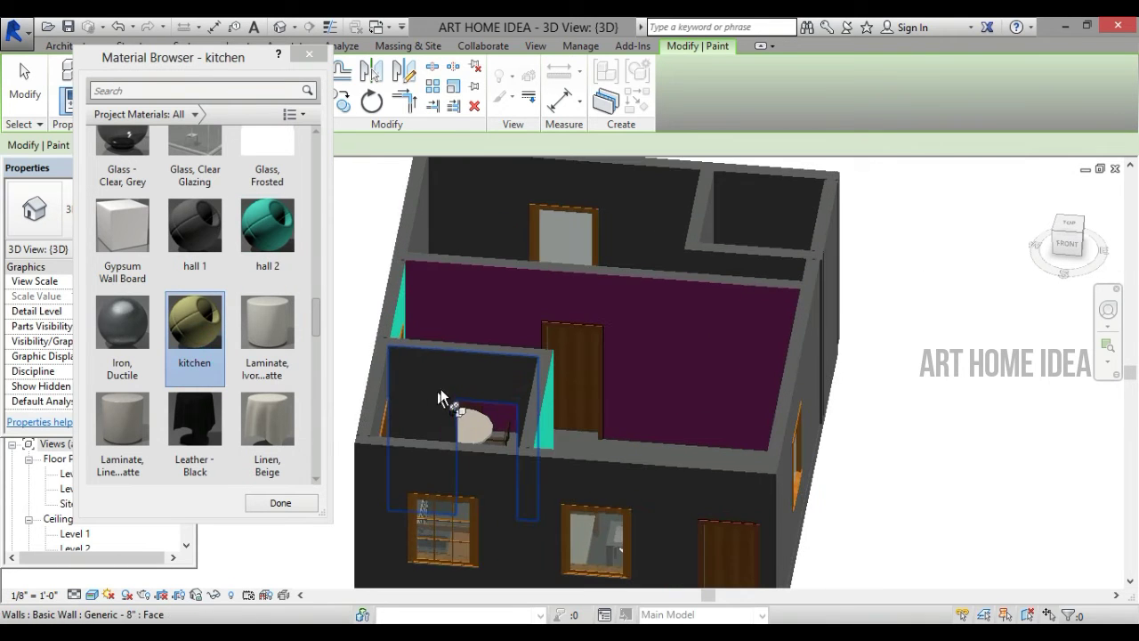
{"action": "left_click", "coordinate": [441, 392]}
{"action": "scroll", "coordinate": [431, 368], "scroll_direction": "up", "scroll_amount": 3}
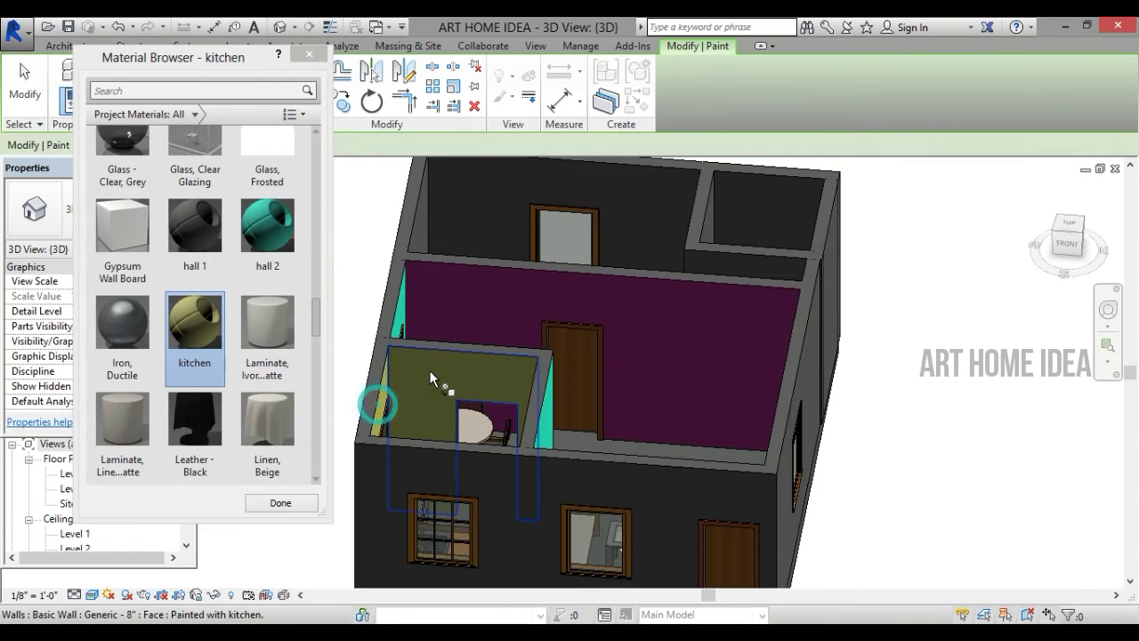
{"action": "scroll", "coordinate": [433, 368], "scroll_direction": "down", "scroll_amount": 2}
{"action": "scroll", "coordinate": [538, 383], "scroll_direction": "down", "scroll_amount": 3}
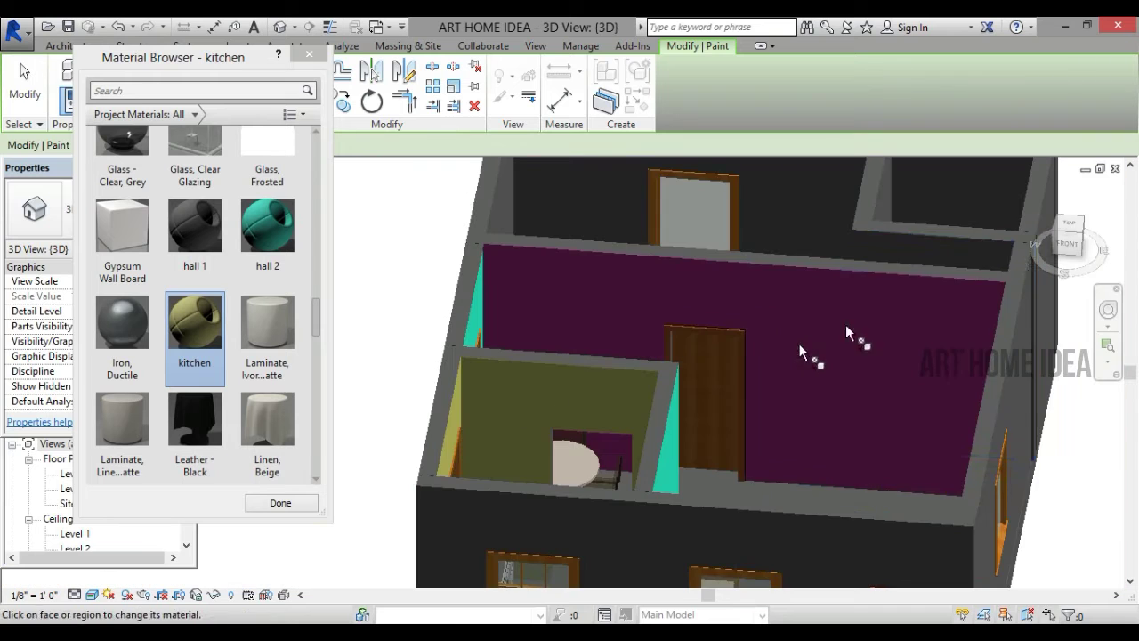
Step: From the side view, paint three more kitchen wall faces including the narrow left edge
{"action": "left_click", "coordinate": [1059, 246]}
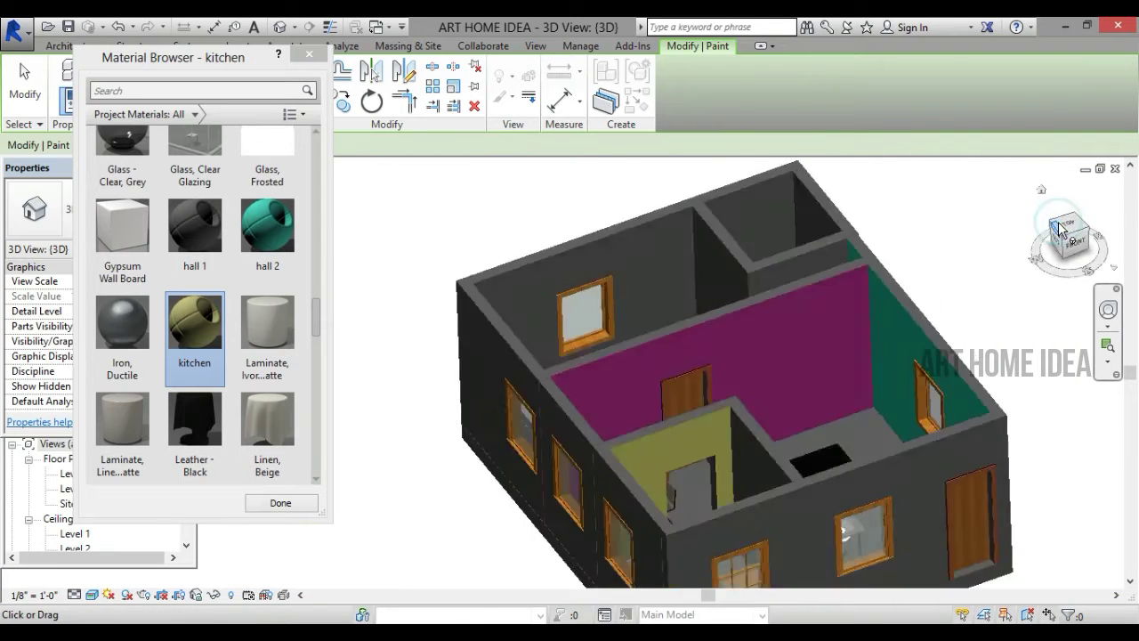
{"action": "scroll", "coordinate": [695, 368], "scroll_direction": "up", "scroll_amount": 2}
{"action": "left_click", "coordinate": [658, 347]}
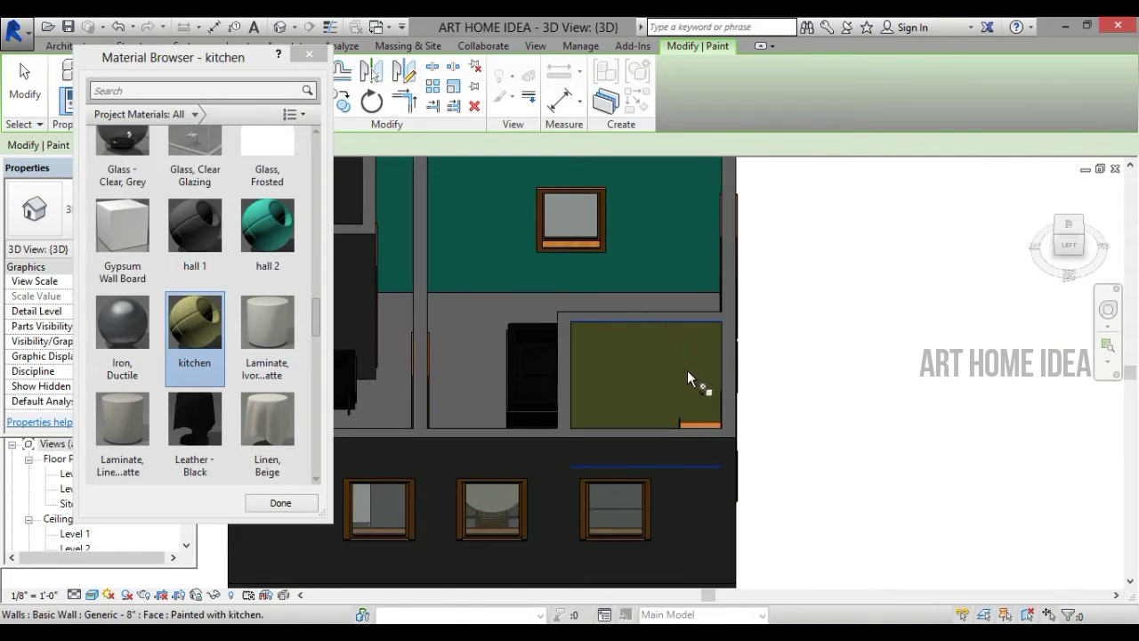
{"action": "scroll", "coordinate": [687, 370], "scroll_direction": "up", "scroll_amount": 3}
{"action": "left_click", "coordinate": [748, 387]}
{"action": "left_click", "coordinate": [480, 392]}
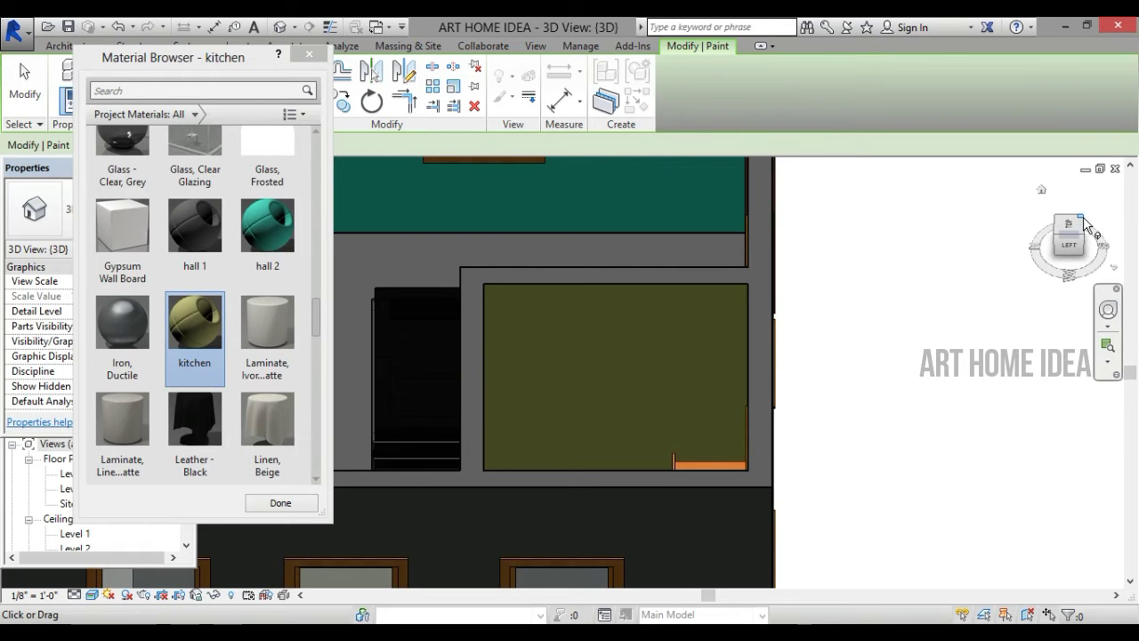
Step: Turn to a corner view, then a front view, and zoom to inspect the olive kitchen walls
{"action": "left_click", "coordinate": [1082, 221]}
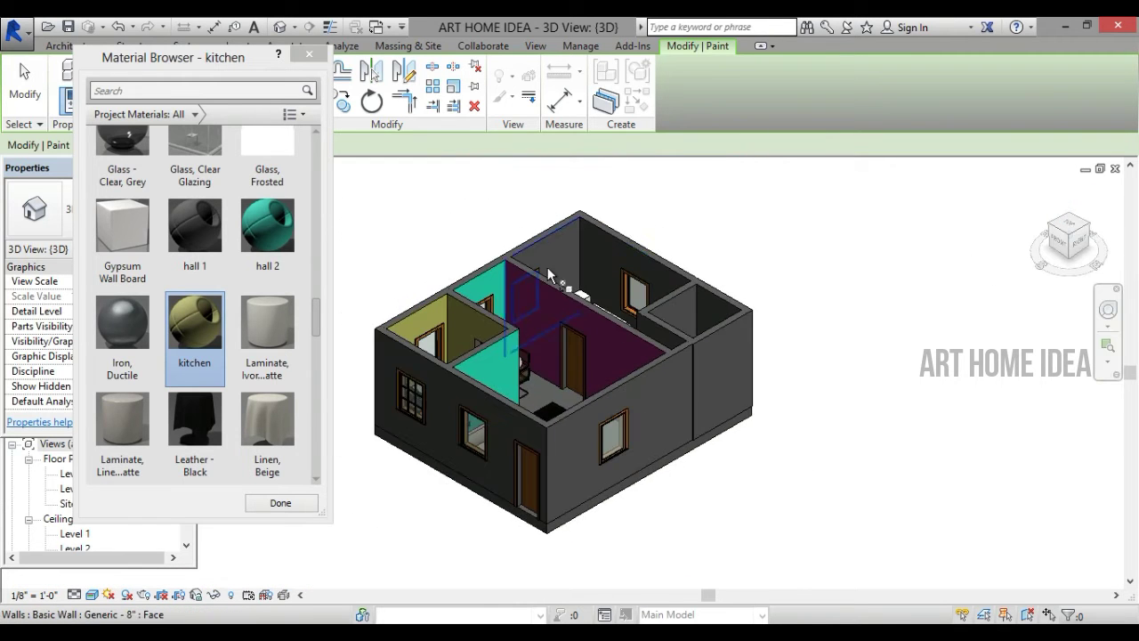
{"action": "scroll", "coordinate": [632, 265], "scroll_direction": "up", "scroll_amount": 4}
{"action": "left_click", "coordinate": [1059, 242]}
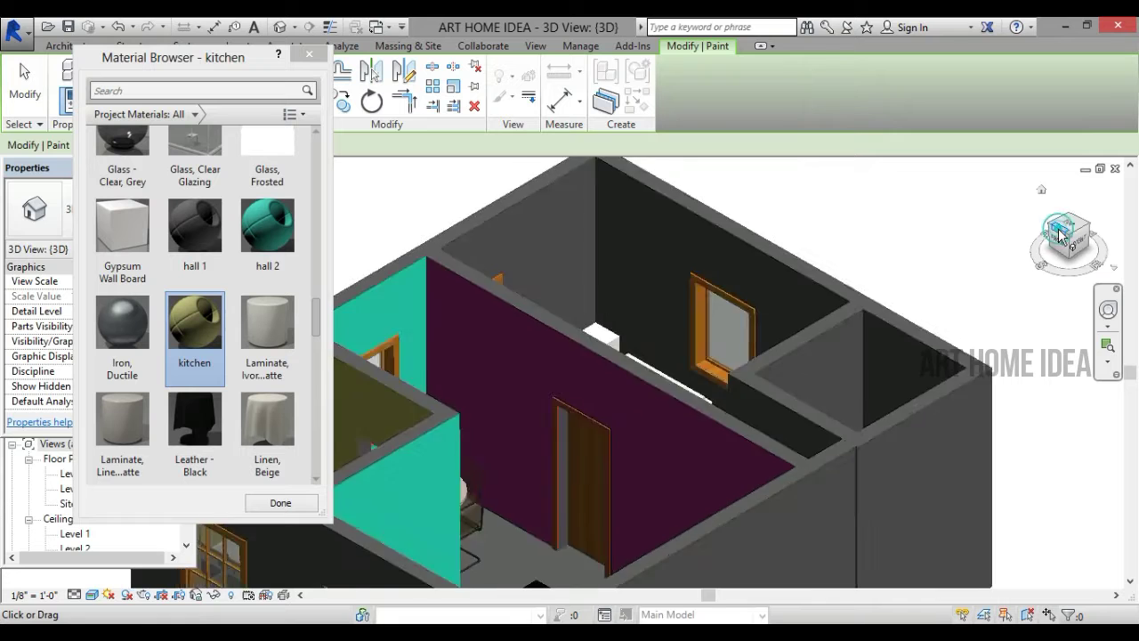
{"action": "scroll", "coordinate": [531, 350], "scroll_direction": "up", "scroll_amount": 3}
{"action": "scroll", "coordinate": [578, 226], "scroll_direction": "up", "scroll_amount": 2}
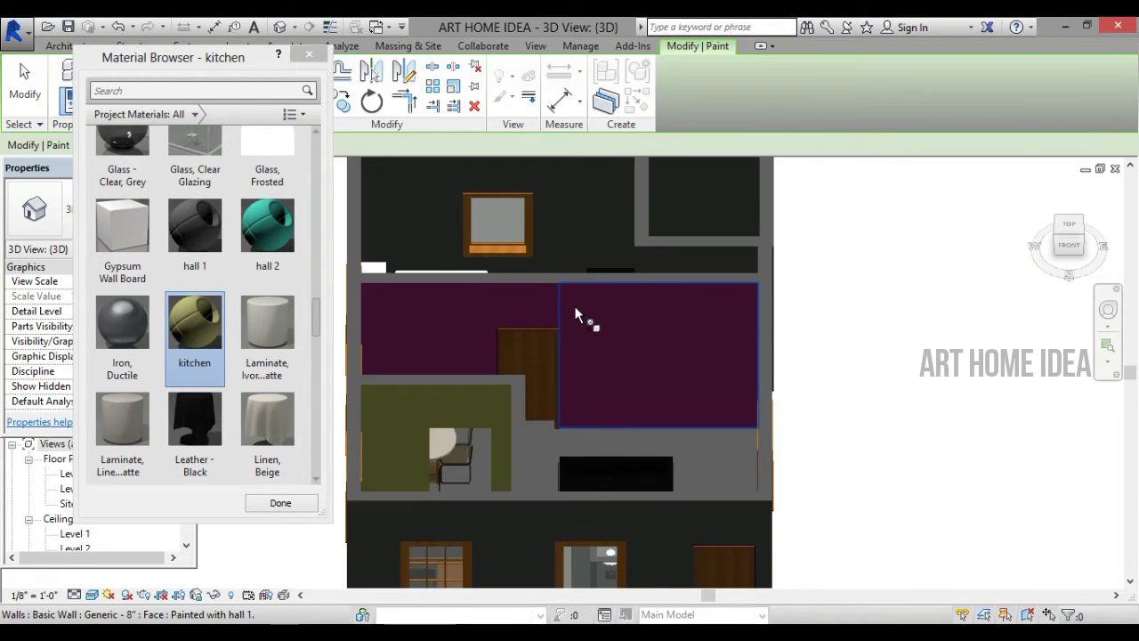
{"action": "scroll", "coordinate": [553, 200], "scroll_direction": "down", "scroll_amount": 2}
{"action": "scroll", "coordinate": [554, 200], "scroll_direction": "up", "scroll_amount": 1}
{"action": "scroll", "coordinate": [214, 196], "scroll_direction": "up", "scroll_amount": 1}
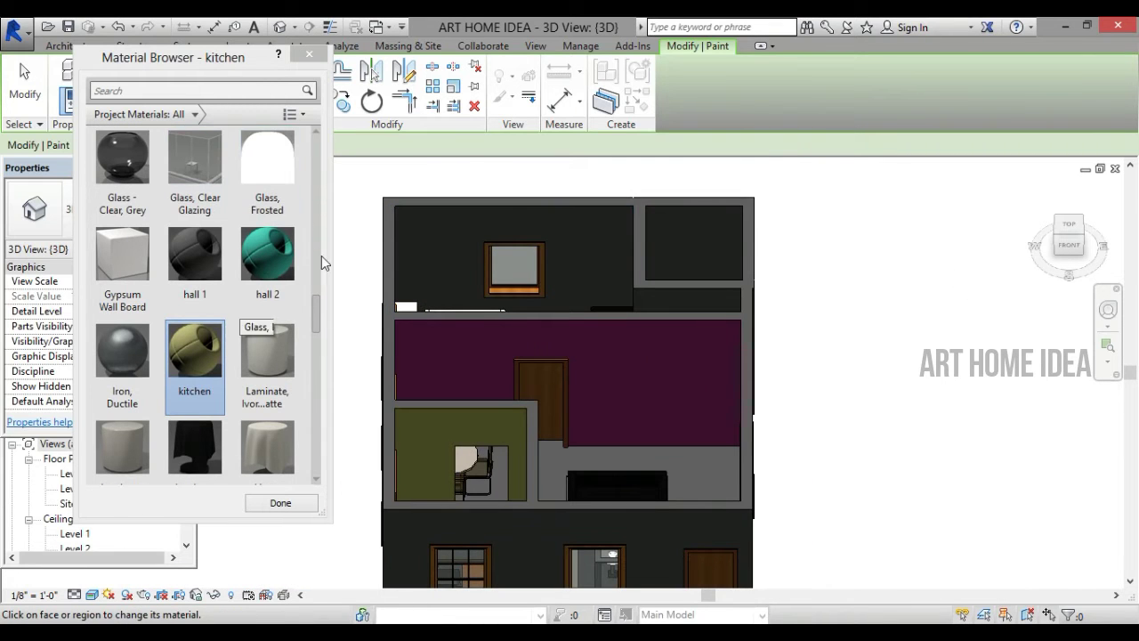
{"action": "left_click_drag", "start_coordinate": [314, 306], "coordinate": [315, 169]}
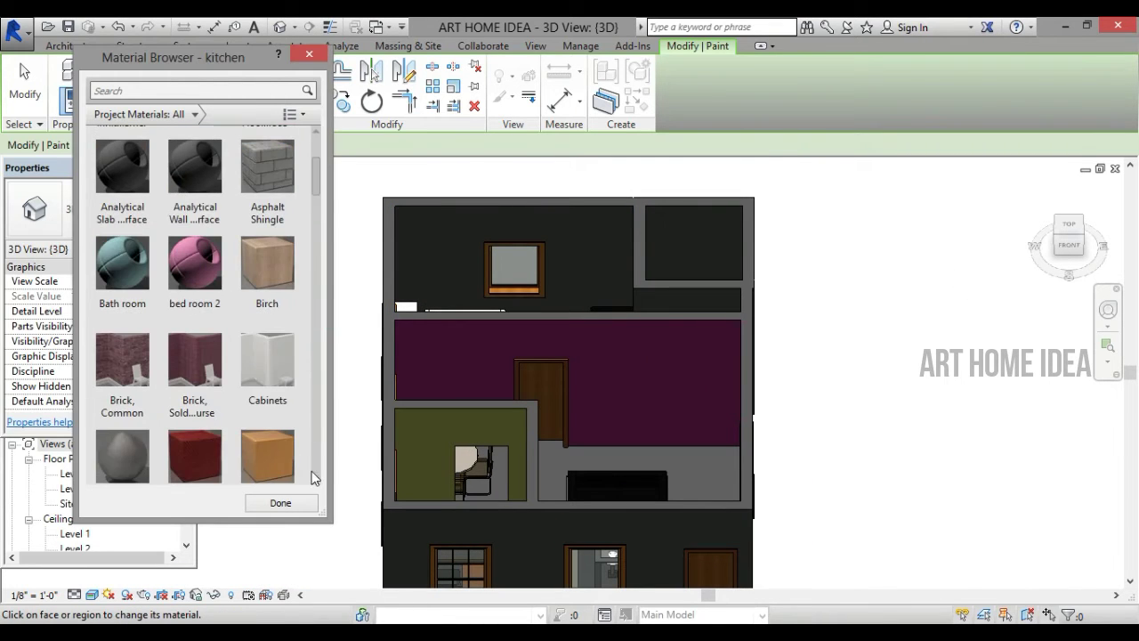
Step: End painting, create a new material named 'bed room 1', and show its Appearance settings
{"action": "left_click", "coordinate": [314, 508]}
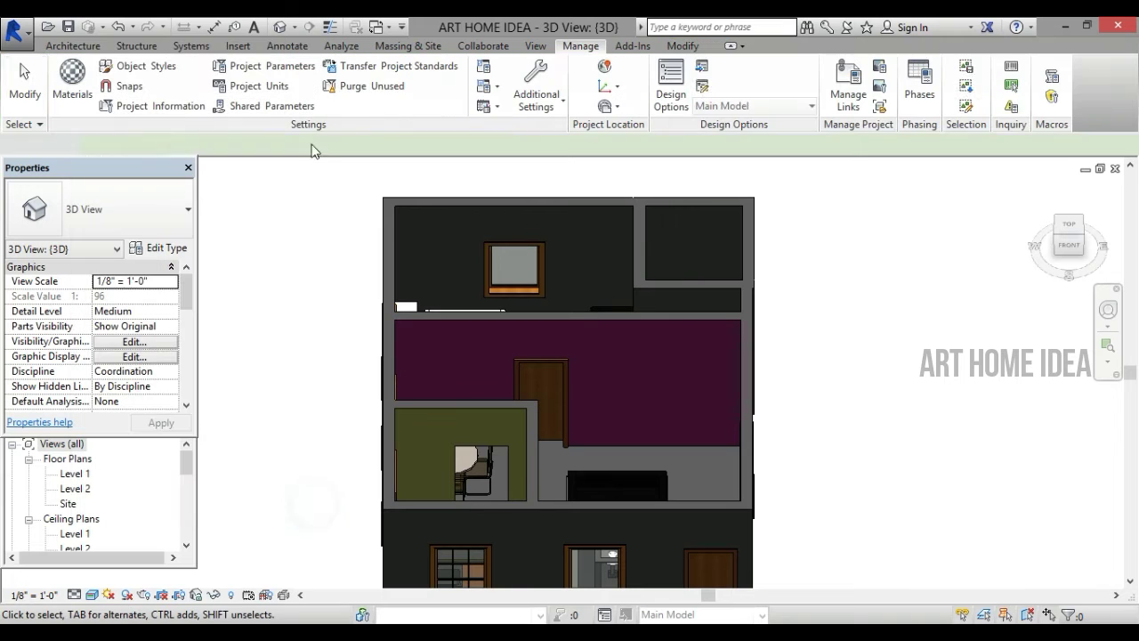
{"action": "left_click", "coordinate": [76, 93]}
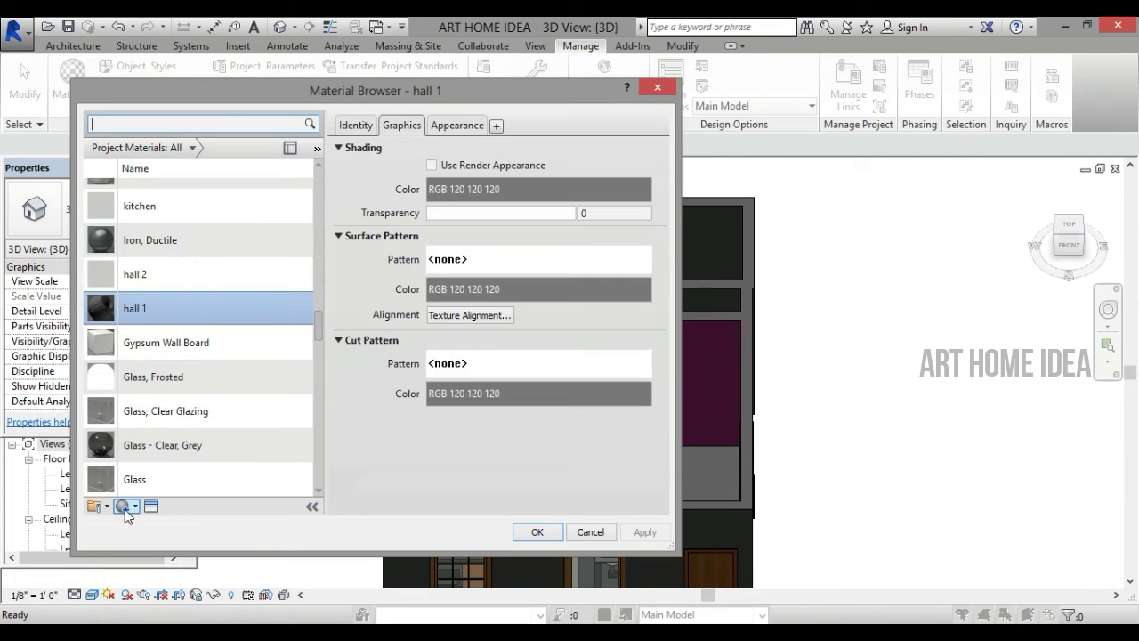
{"action": "left_click", "coordinate": [125, 508]}
{"action": "left_click", "coordinate": [153, 528]}
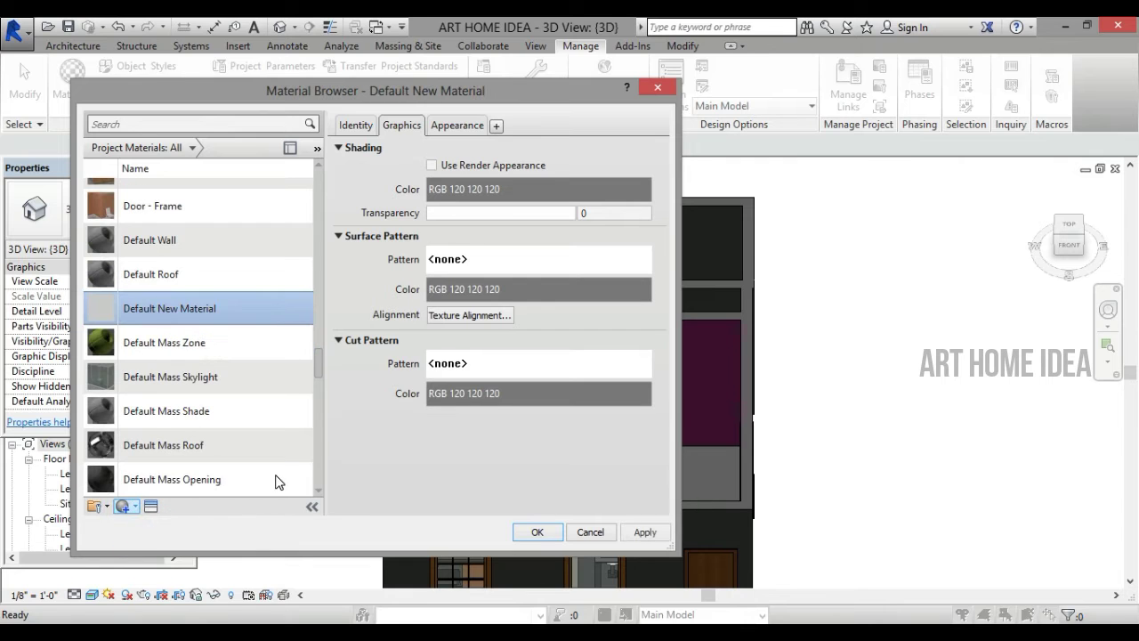
{"action": "right_click", "coordinate": [178, 314]}
{"action": "left_click", "coordinate": [218, 357]}
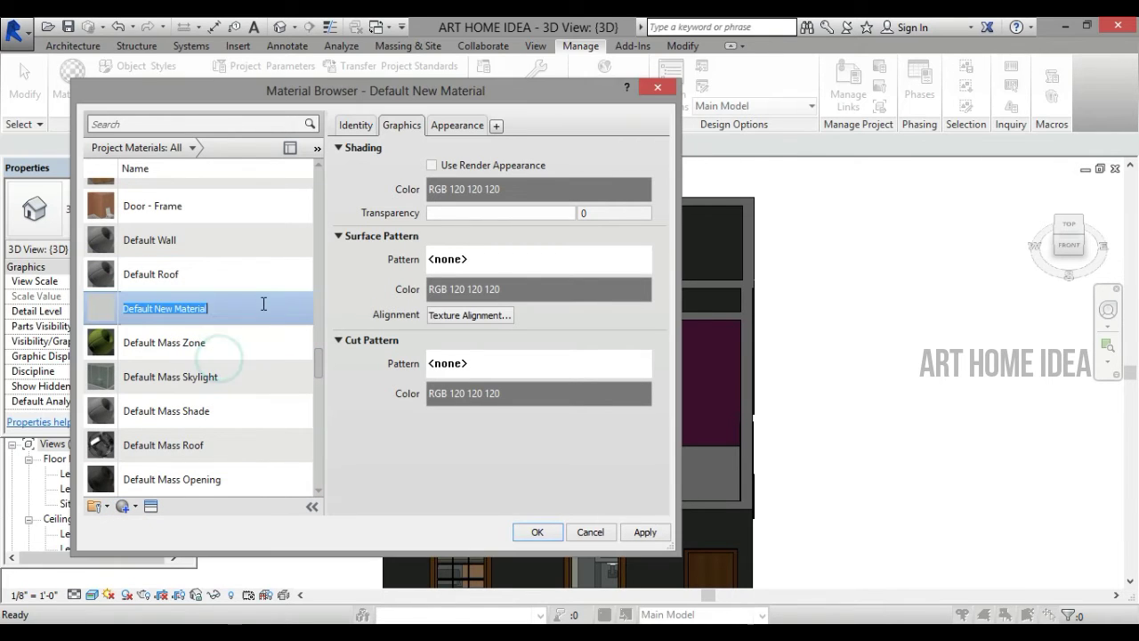
{"action": "key", "text": "BackSpace"}
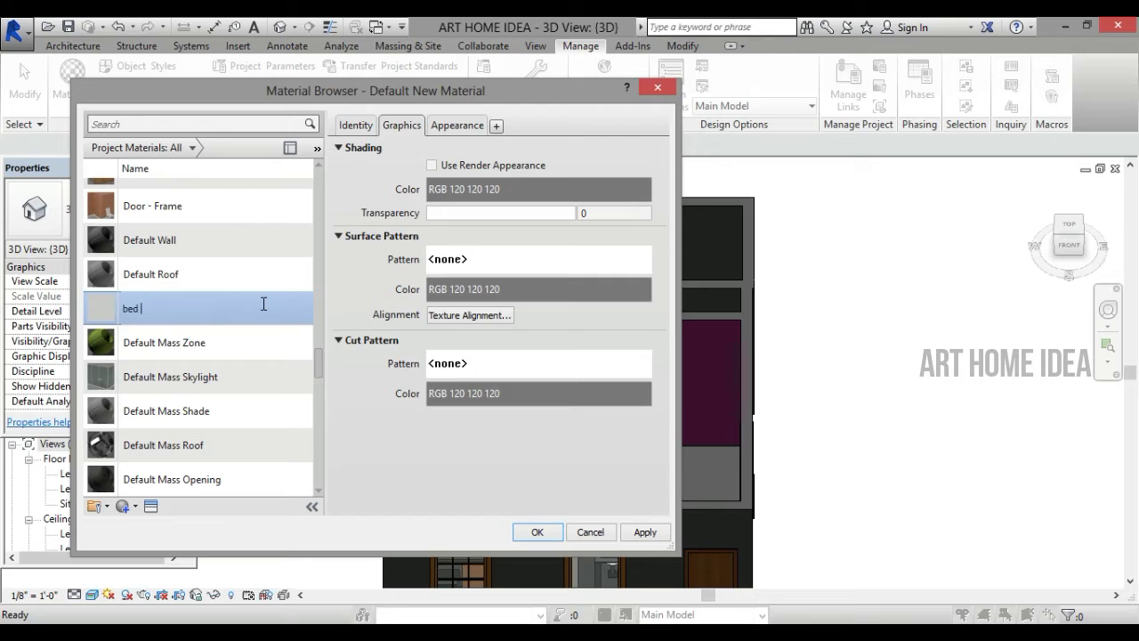
{"action": "type", "text": "roo"}
{"action": "key", "text": "Return"}
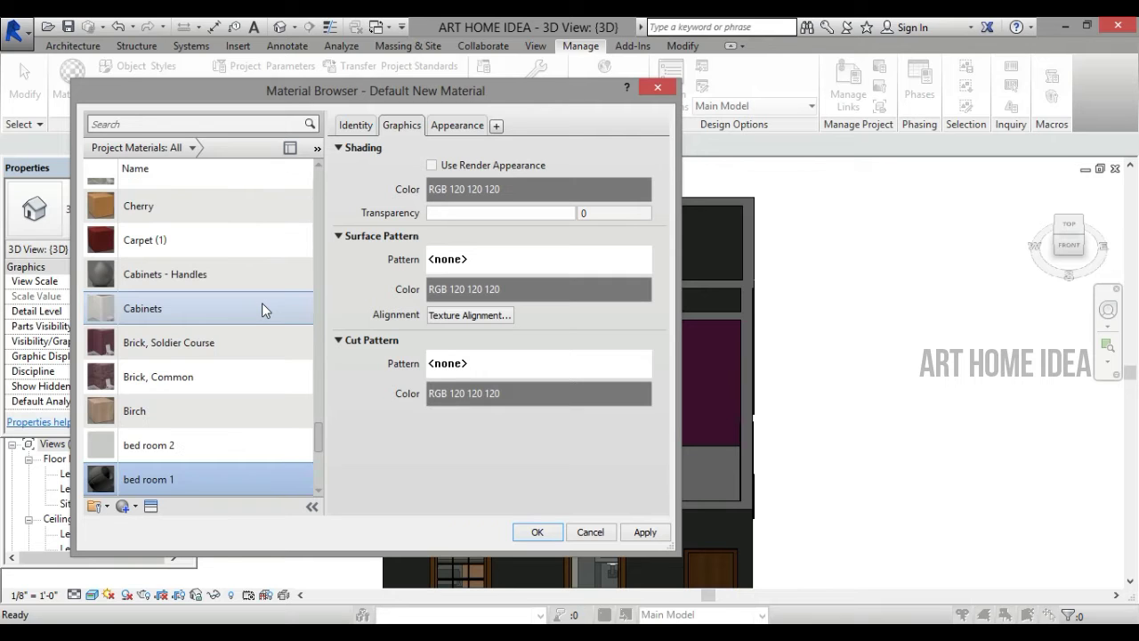
{"action": "left_click", "coordinate": [463, 126]}
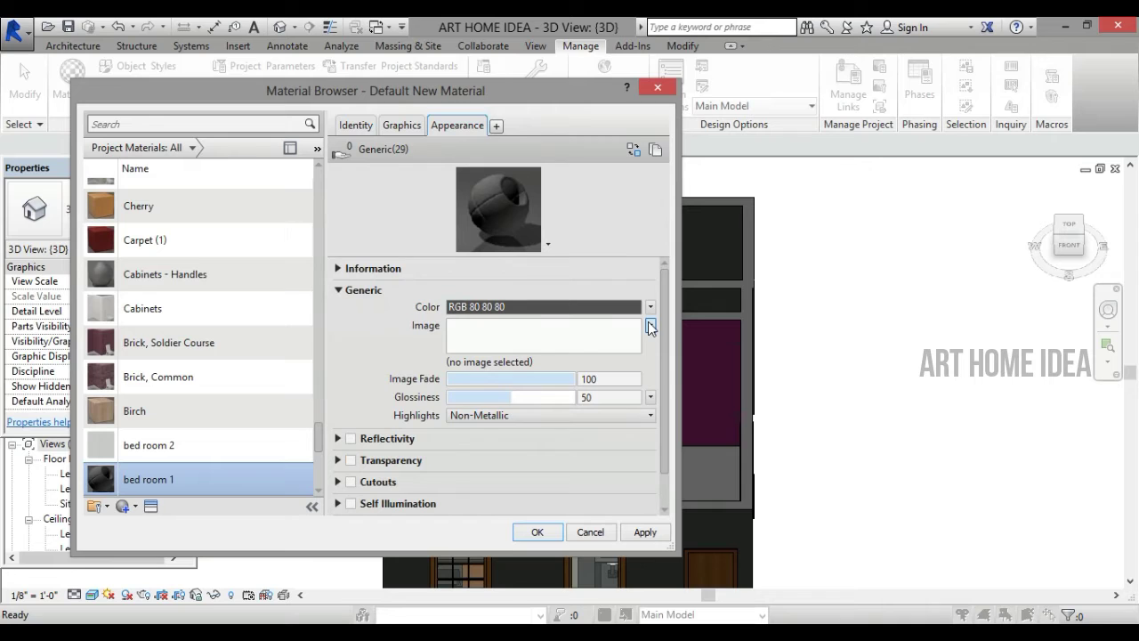
Step: Load the blue 1.jpg image as the bed room 1 generic texture and finish in the Texture Editor
{"action": "left_click", "coordinate": [651, 325]}
{"action": "left_click", "coordinate": [610, 344]}
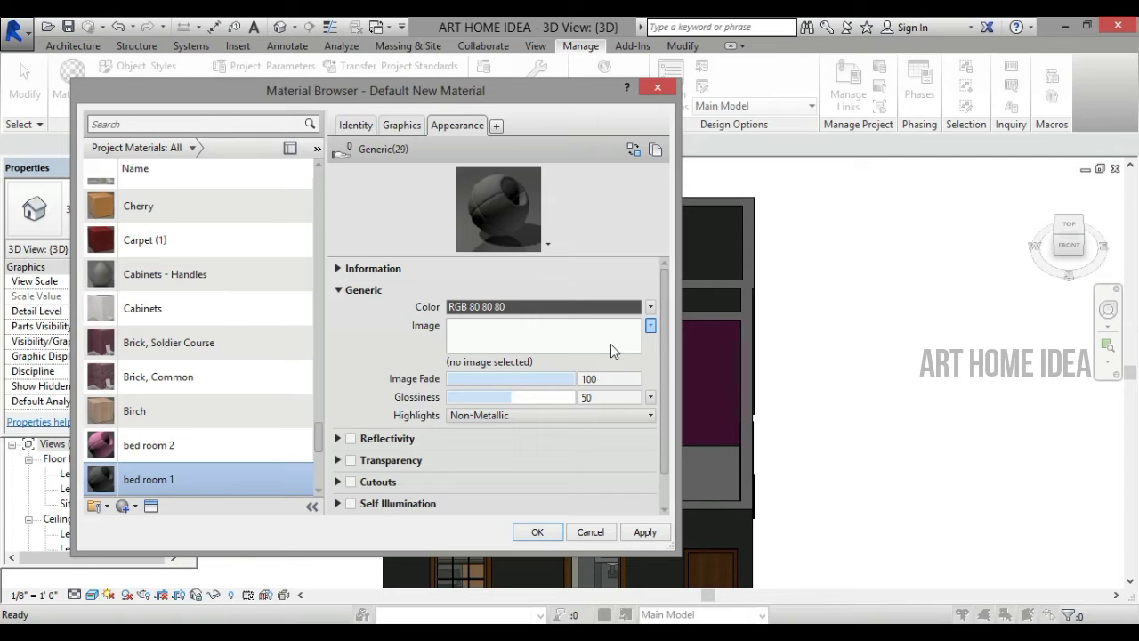
{"action": "left_click", "coordinate": [611, 345]}
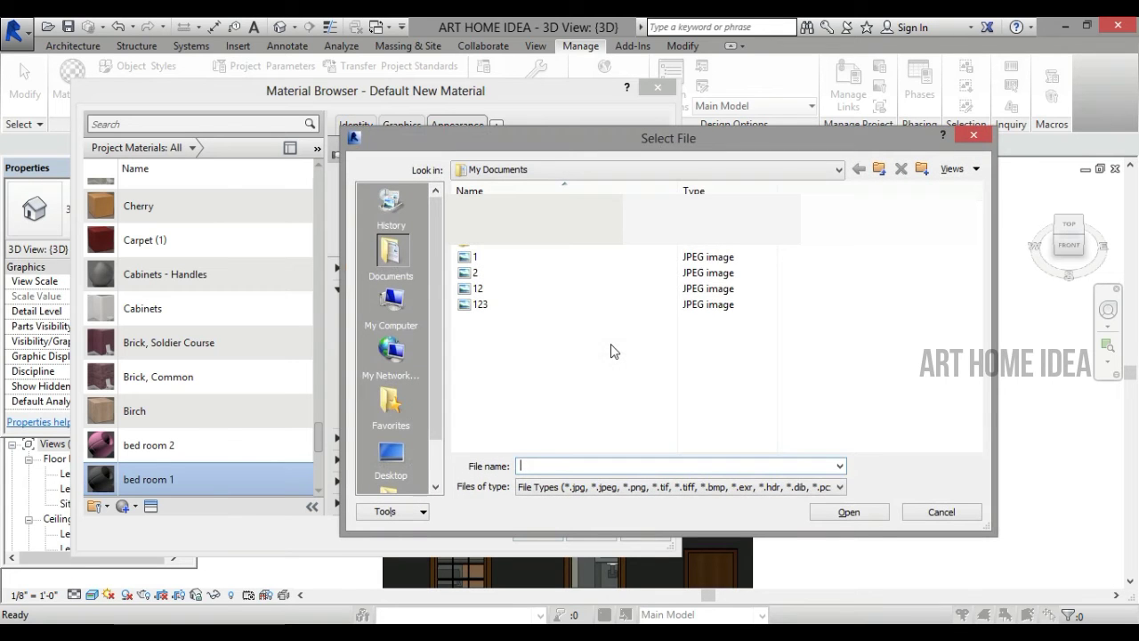
{"action": "left_click", "coordinate": [530, 256]}
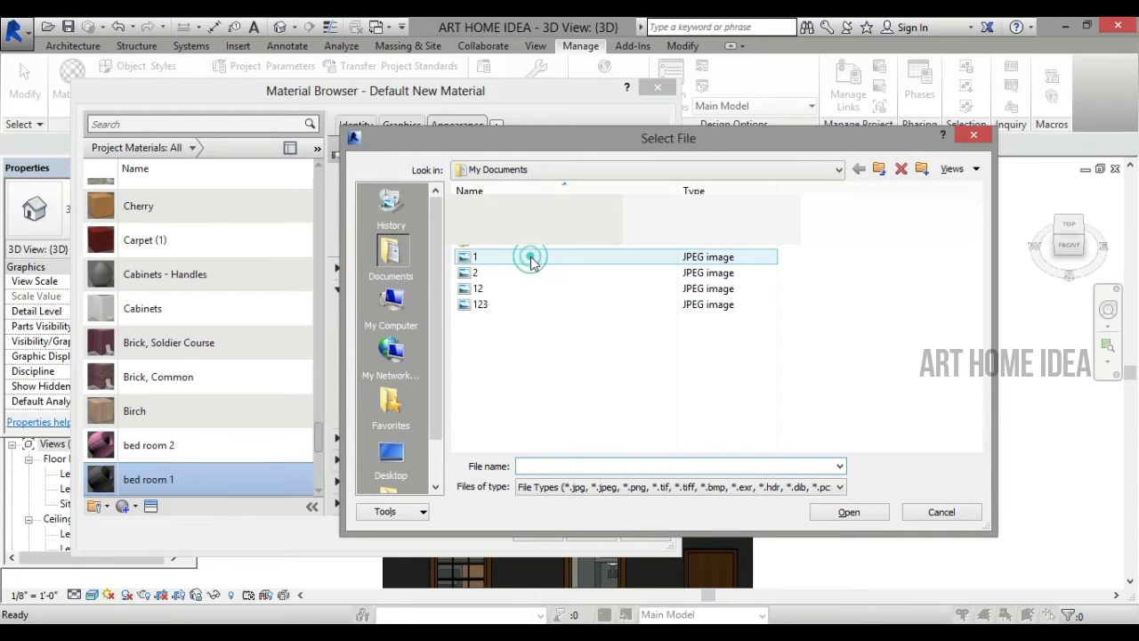
{"action": "left_click", "coordinate": [817, 514]}
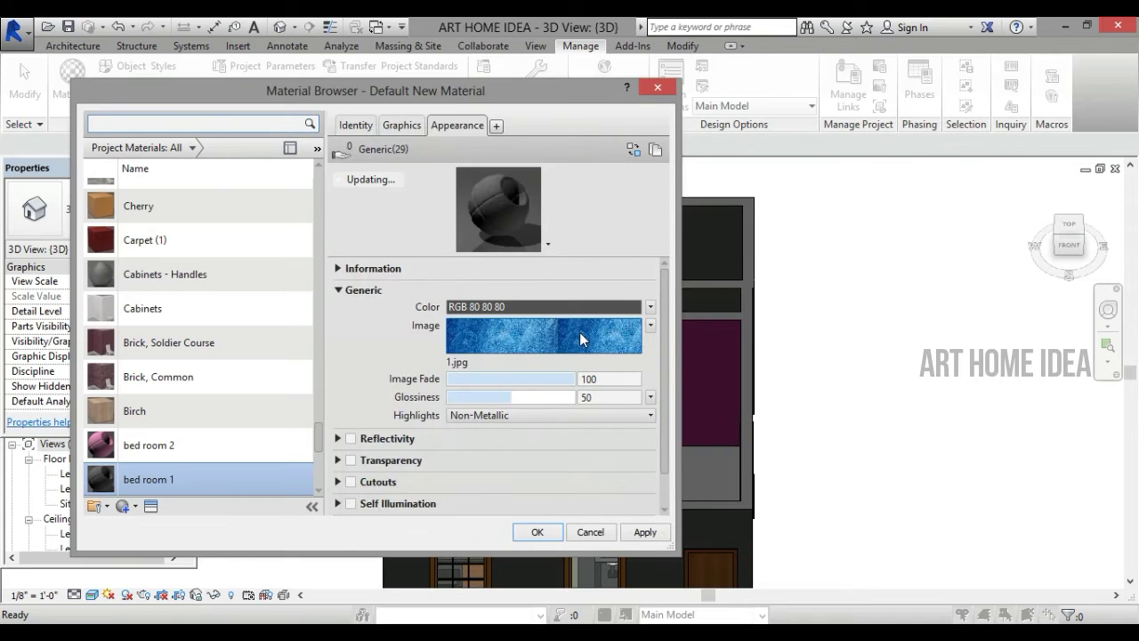
{"action": "left_click", "coordinate": [579, 333]}
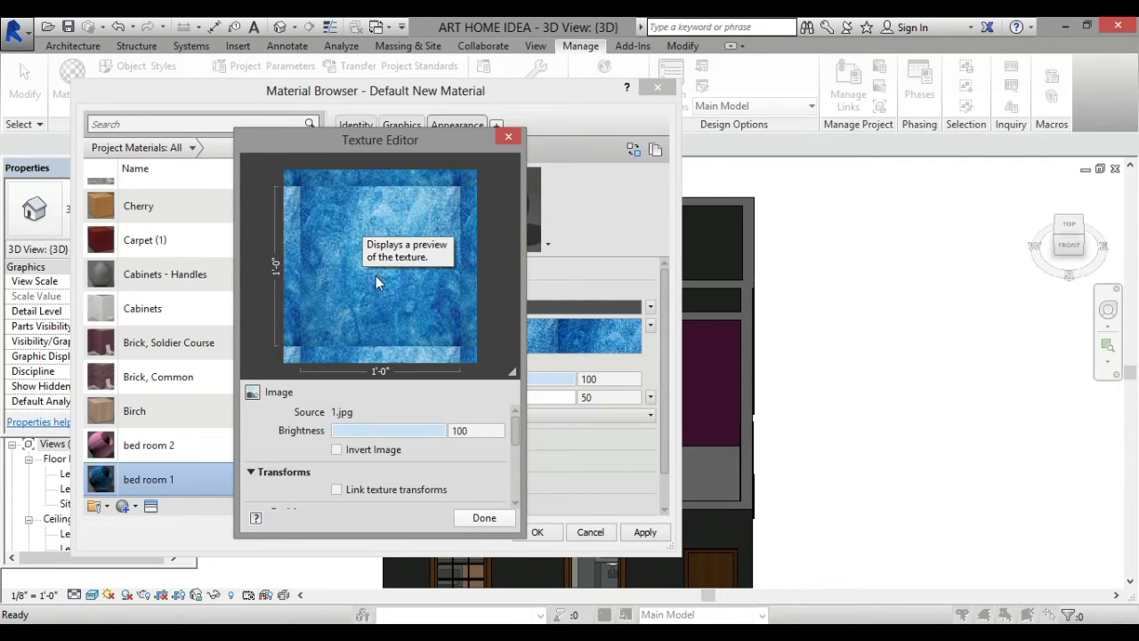
{"action": "left_click", "coordinate": [494, 519]}
Step: Replace the blue texture with the cyan image file 12 and close the Texture Editor
{"action": "left_click", "coordinate": [652, 326]}
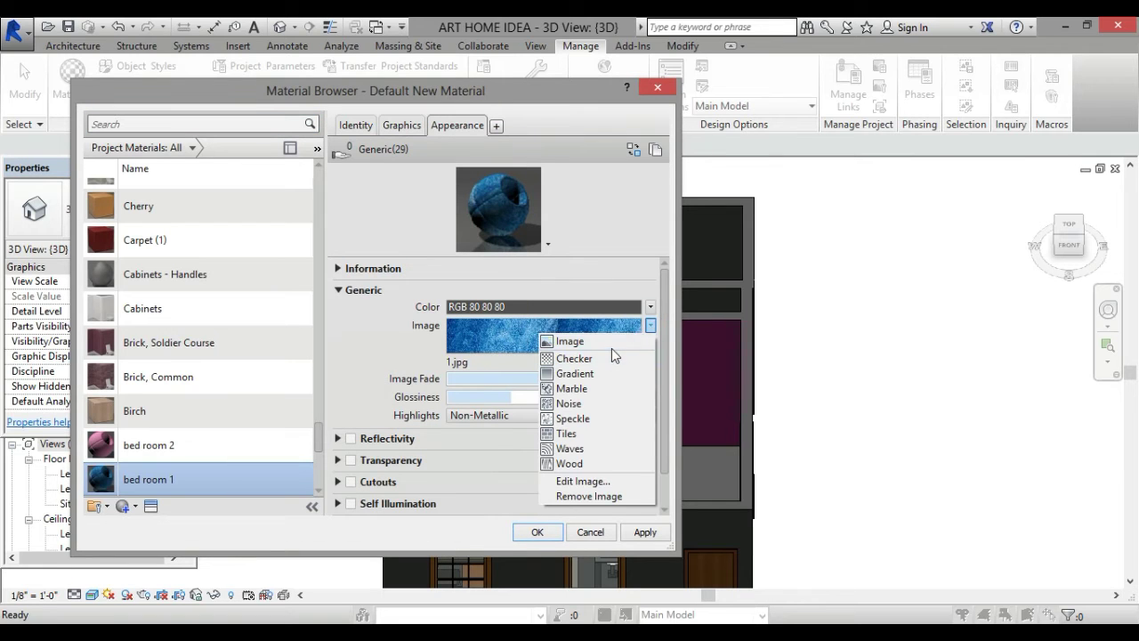
{"action": "left_click", "coordinate": [611, 347]}
{"action": "left_click", "coordinate": [651, 327]}
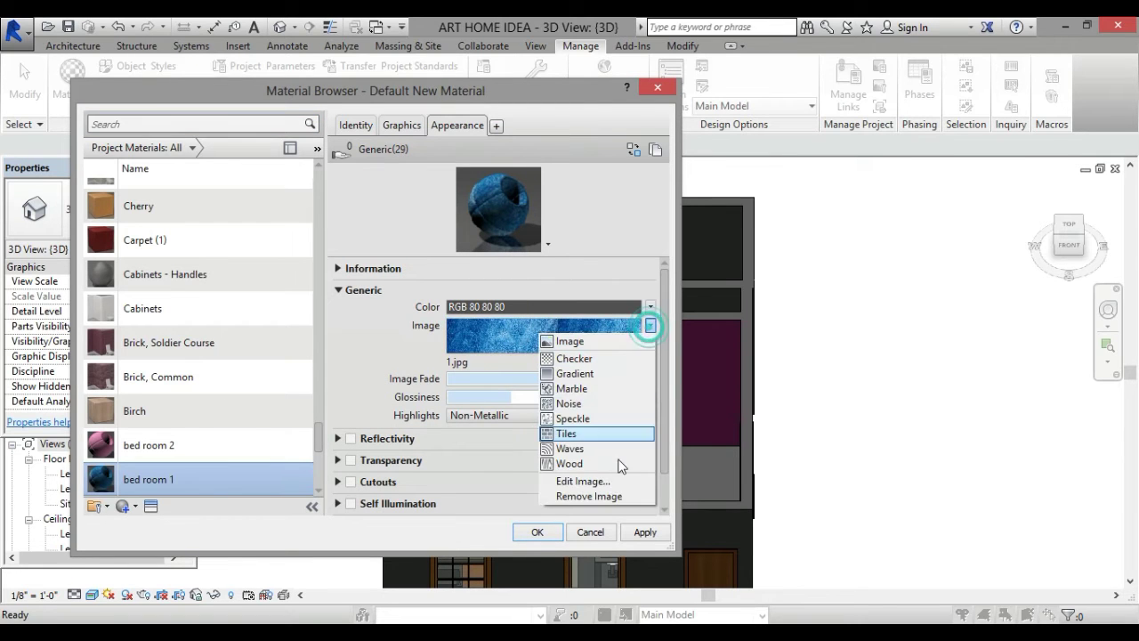
{"action": "left_click", "coordinate": [601, 497]}
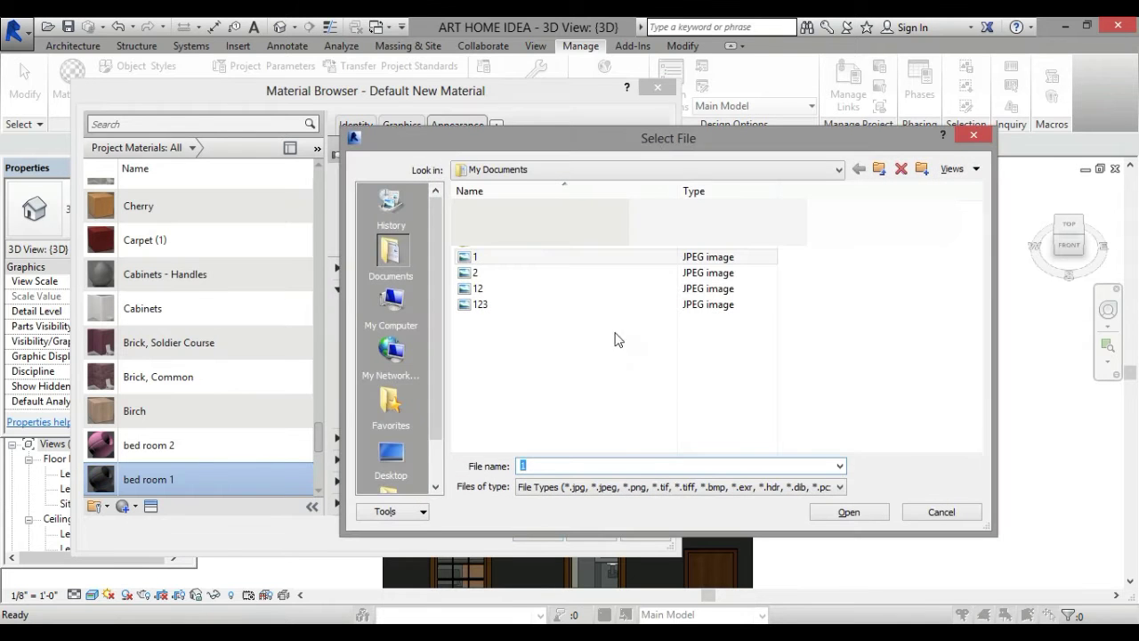
{"action": "left_click", "coordinate": [539, 288]}
{"action": "left_click", "coordinate": [849, 512]}
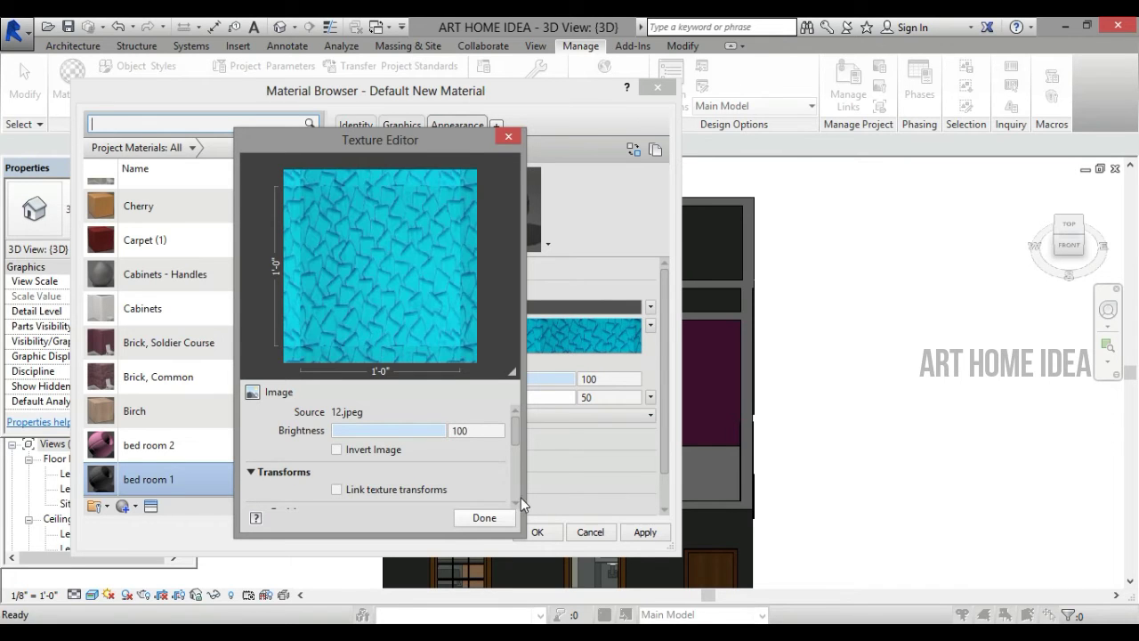
{"action": "left_click", "coordinate": [484, 518]}
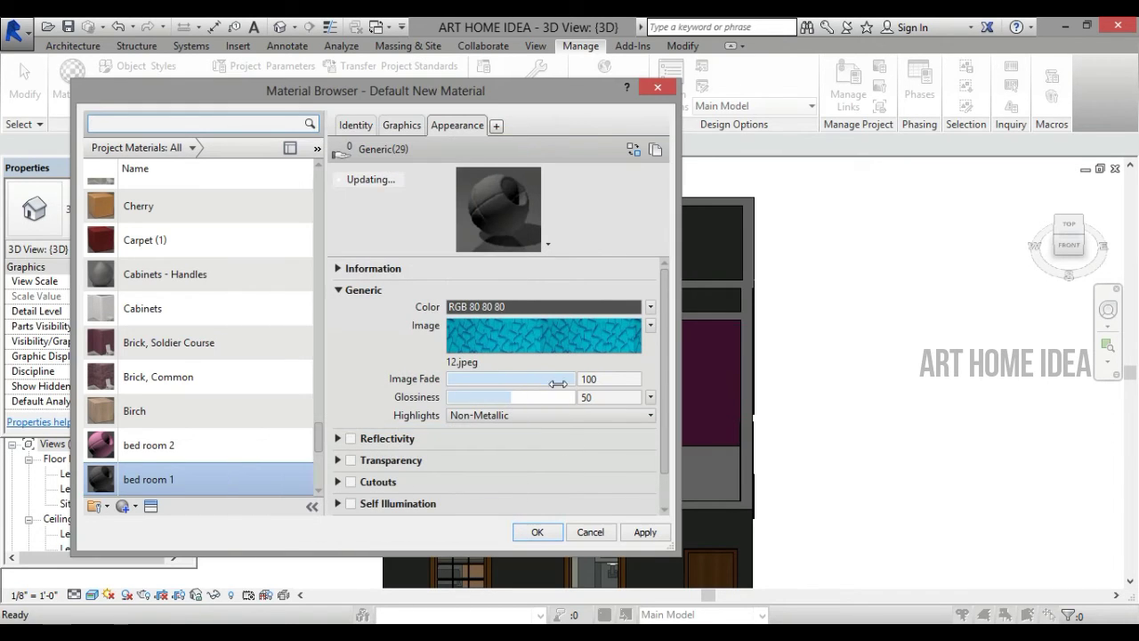
Step: Swap in the wood-block 123.jpg image, then apply and confirm the bed room 1 material
{"action": "left_click", "coordinate": [650, 325]}
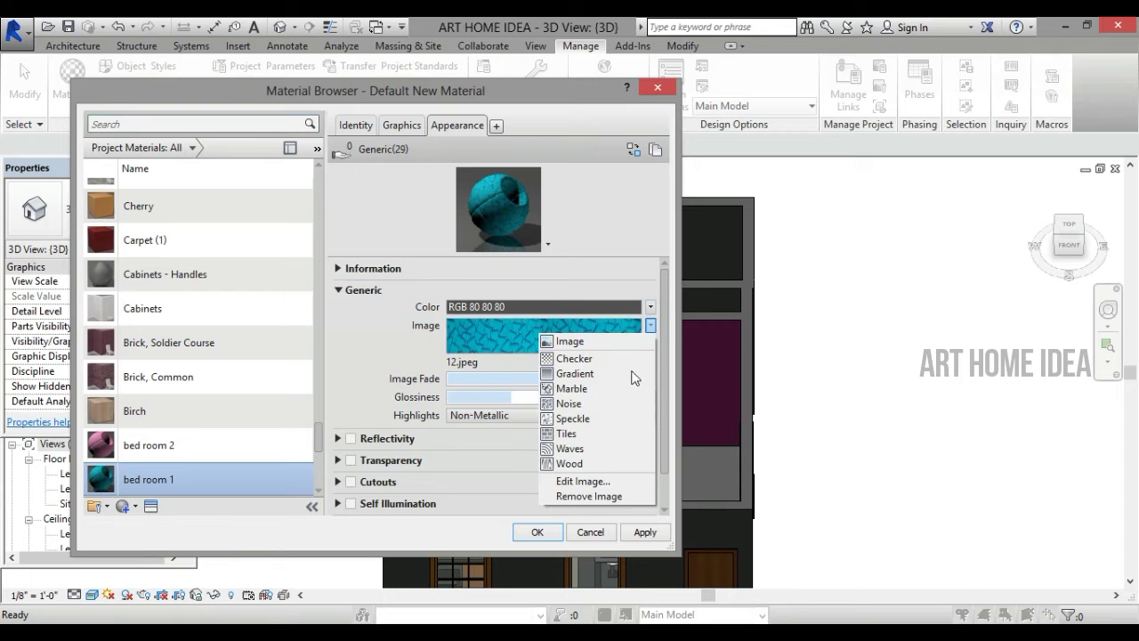
{"action": "left_click", "coordinate": [613, 497]}
{"action": "left_click", "coordinate": [528, 329]}
{"action": "left_click", "coordinate": [534, 307]}
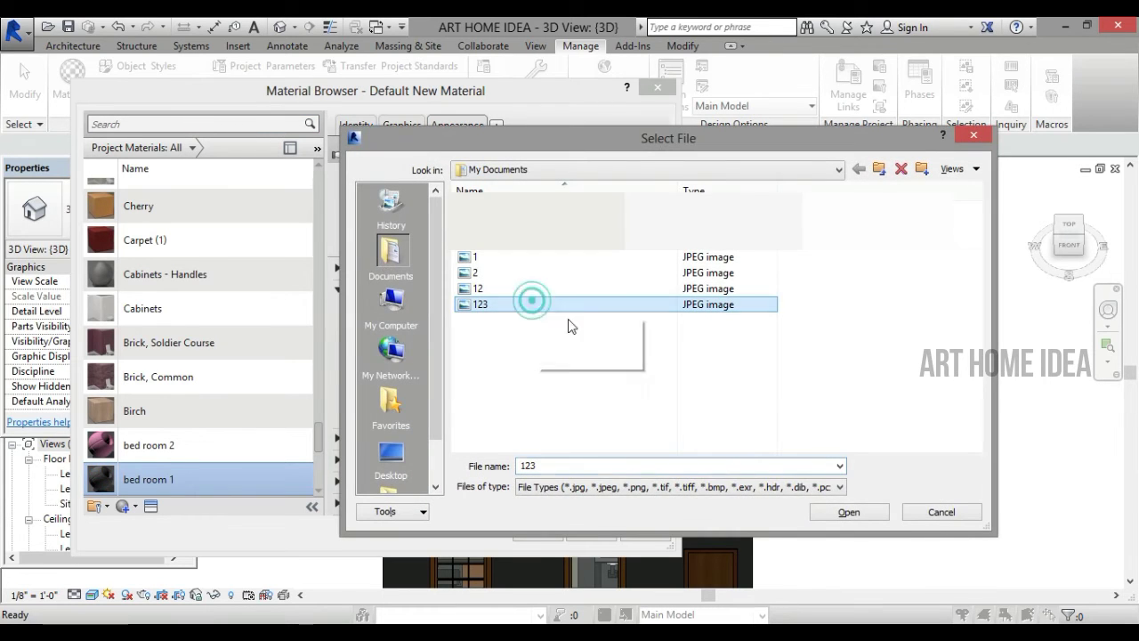
{"action": "left_click", "coordinate": [841, 510]}
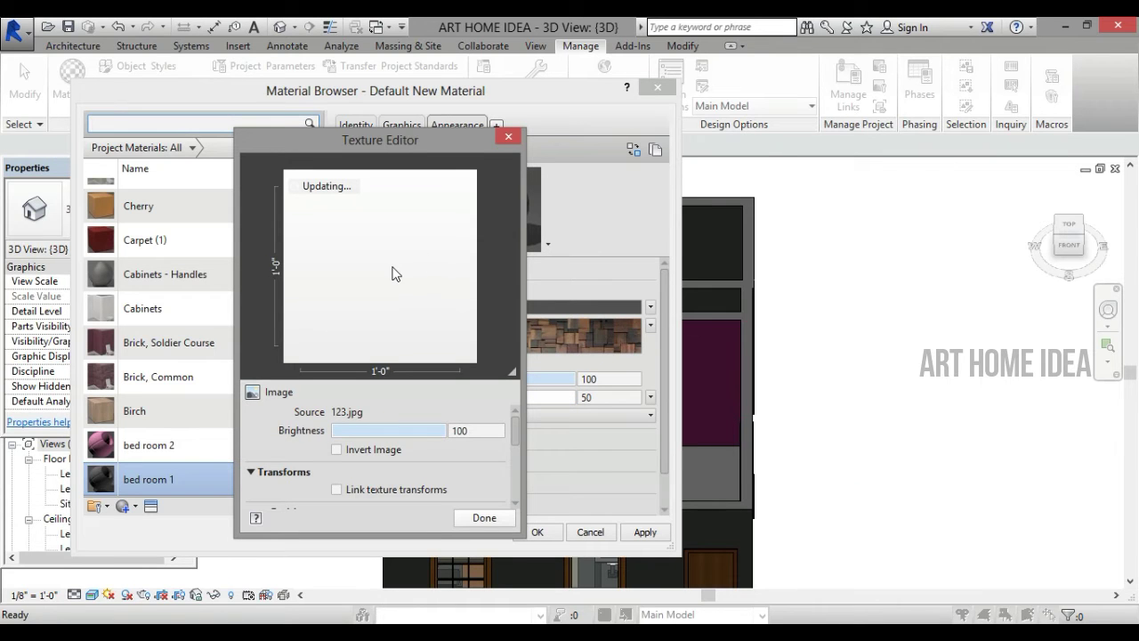
{"action": "left_click", "coordinate": [633, 395]}
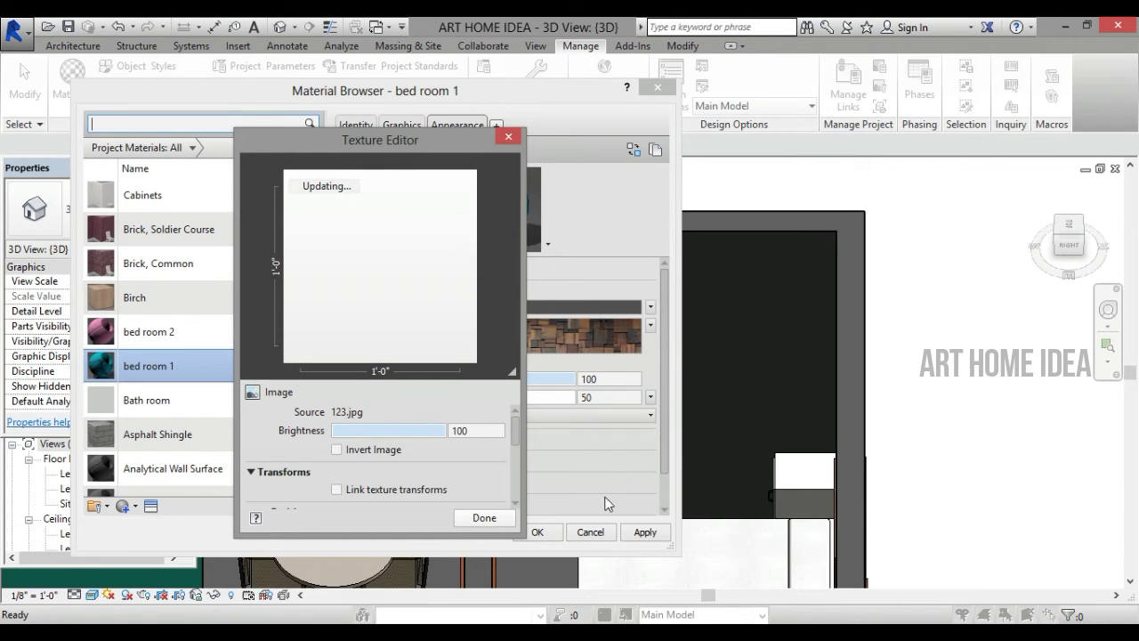
{"action": "left_click", "coordinate": [513, 520]}
{"action": "left_click", "coordinate": [645, 531]}
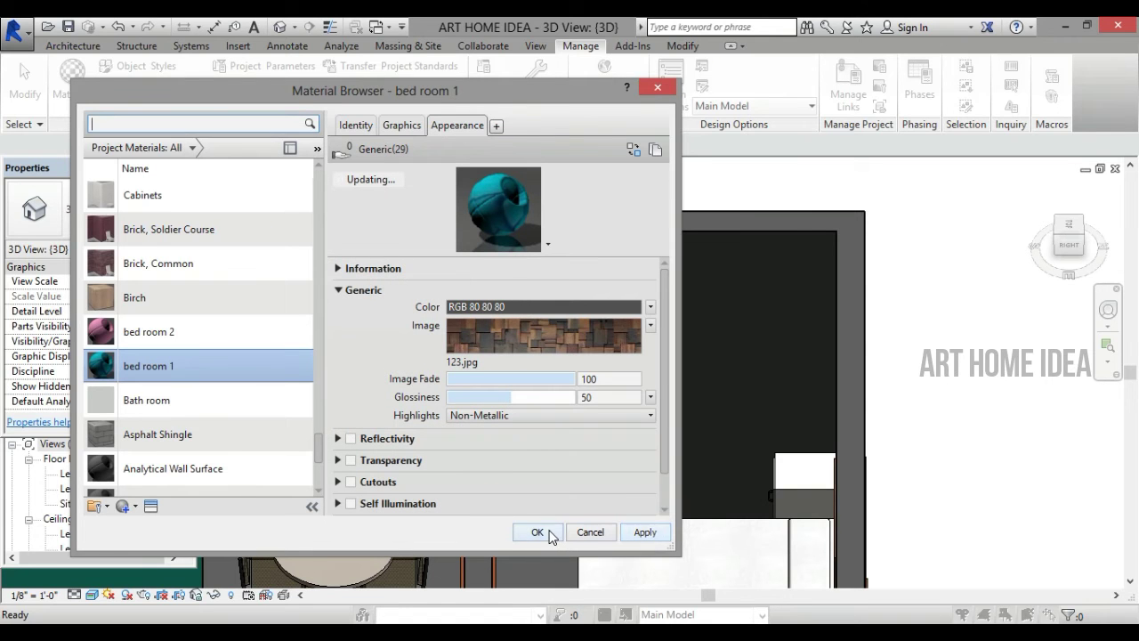
{"action": "left_click", "coordinate": [548, 533]}
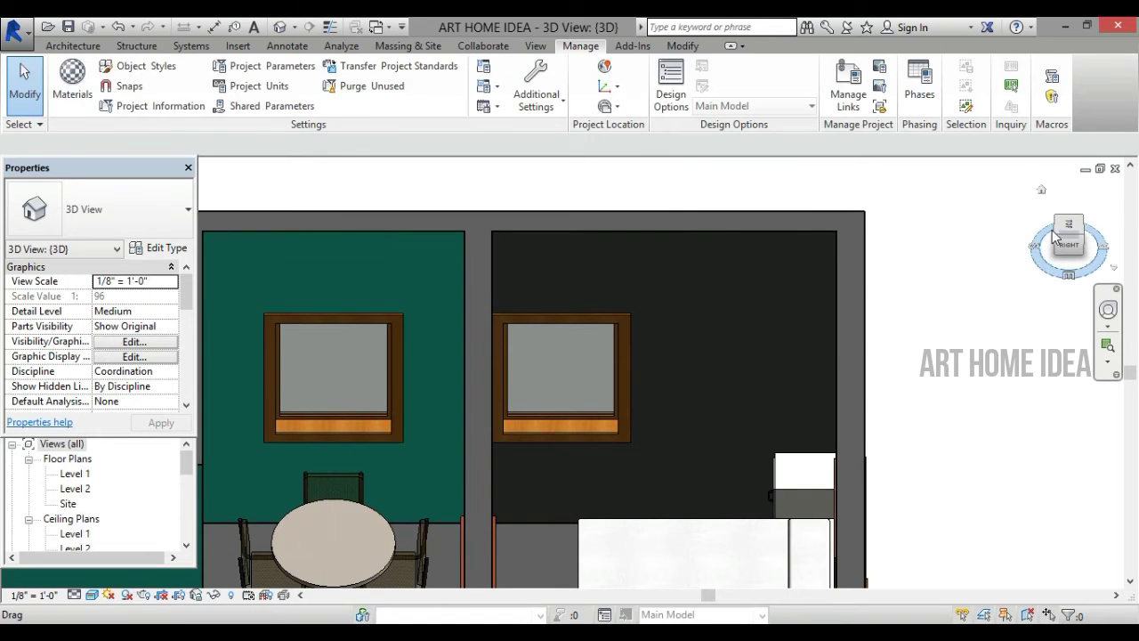
Step: Switch to the FRONT view and zoom in on the bedroom wall's small wood-block texture
{"action": "left_click", "coordinate": [1058, 233]}
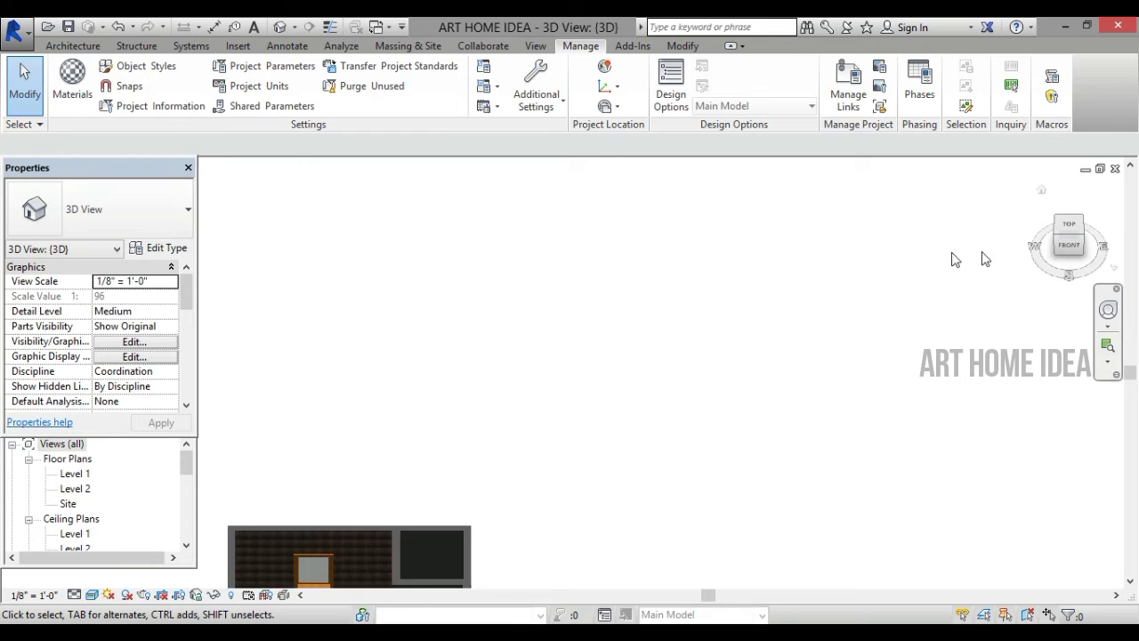
{"action": "scroll", "coordinate": [550, 246], "scroll_direction": "up", "scroll_amount": 2}
{"action": "scroll", "coordinate": [562, 244], "scroll_direction": "up", "scroll_amount": 3}
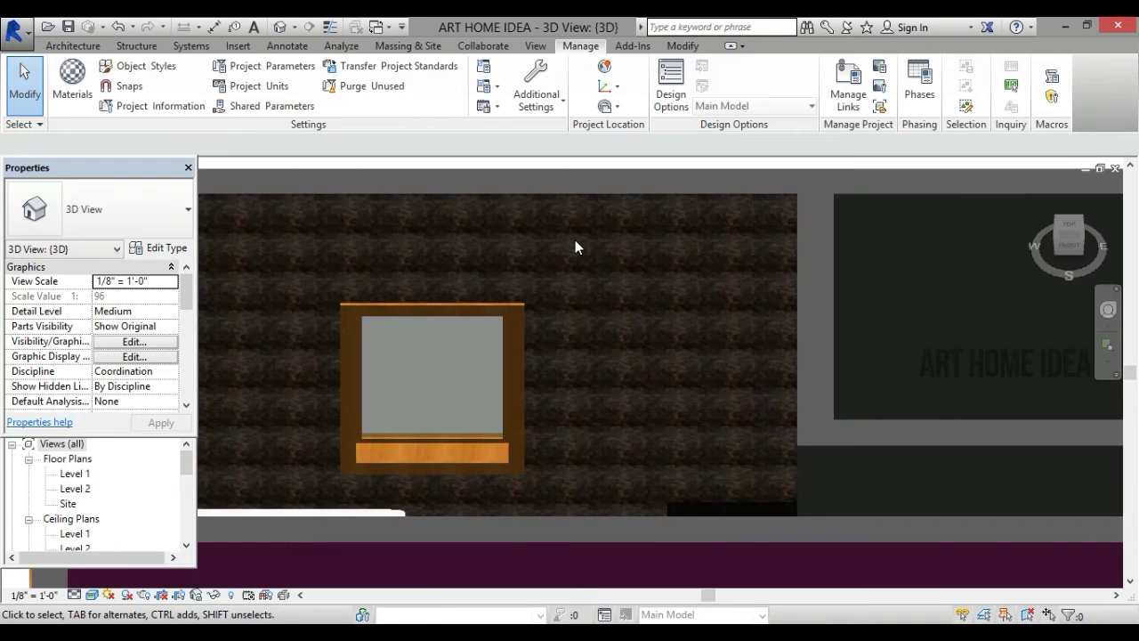
{"action": "scroll", "coordinate": [577, 246], "scroll_direction": "up", "scroll_amount": 3}
{"action": "scroll", "coordinate": [575, 248], "scroll_direction": "up", "scroll_amount": 2}
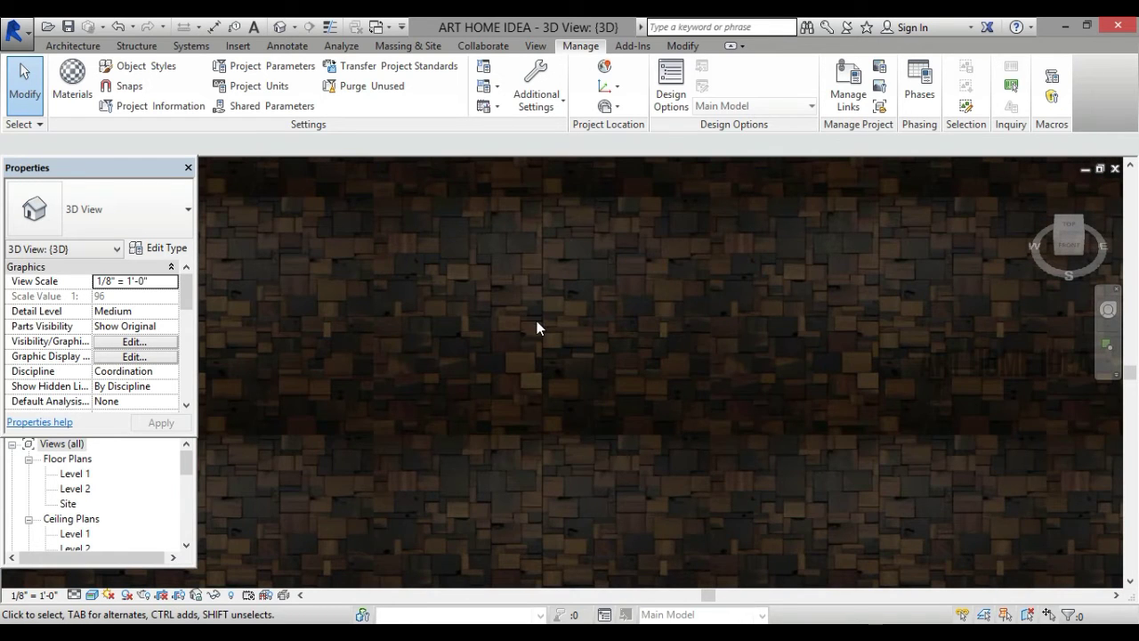
{"action": "scroll", "coordinate": [537, 323], "scroll_direction": "down", "scroll_amount": 2}
{"action": "left_click", "coordinate": [73, 87]}
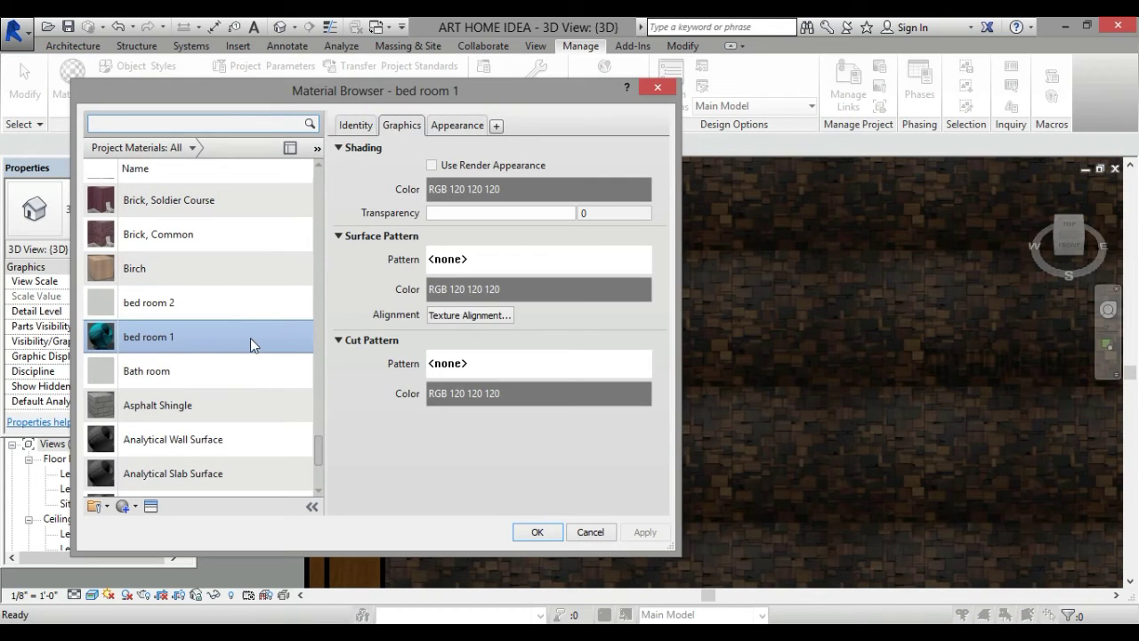
Step: Set the bed room 1 wood-block image's sample size to 10'-0" and apply it to the wall
{"action": "left_click", "coordinate": [249, 336]}
{"action": "left_click", "coordinate": [457, 124]}
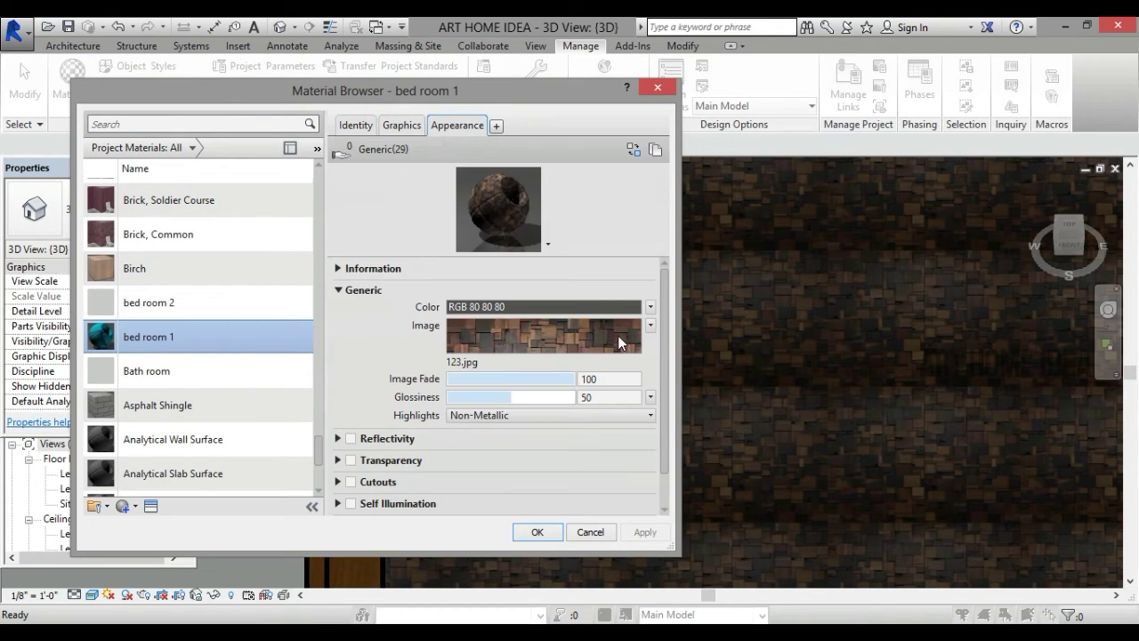
{"action": "left_click", "coordinate": [593, 337]}
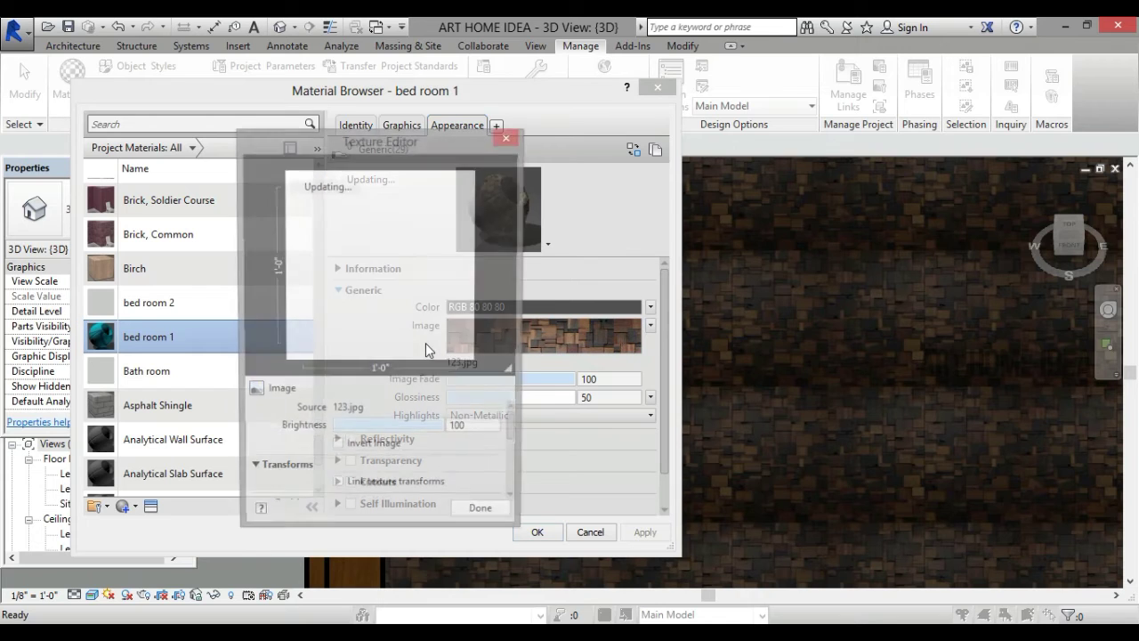
{"action": "left_click_drag", "start_coordinate": [516, 429], "coordinate": [512, 455]}
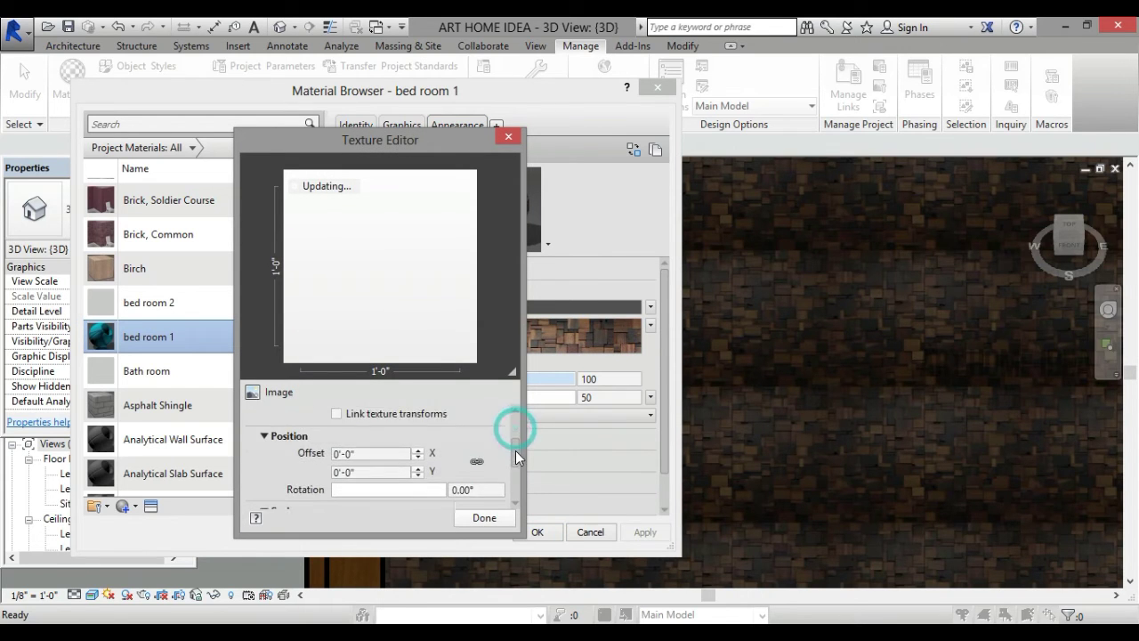
{"action": "scroll", "coordinate": [441, 458], "scroll_direction": "down", "scroll_amount": 2}
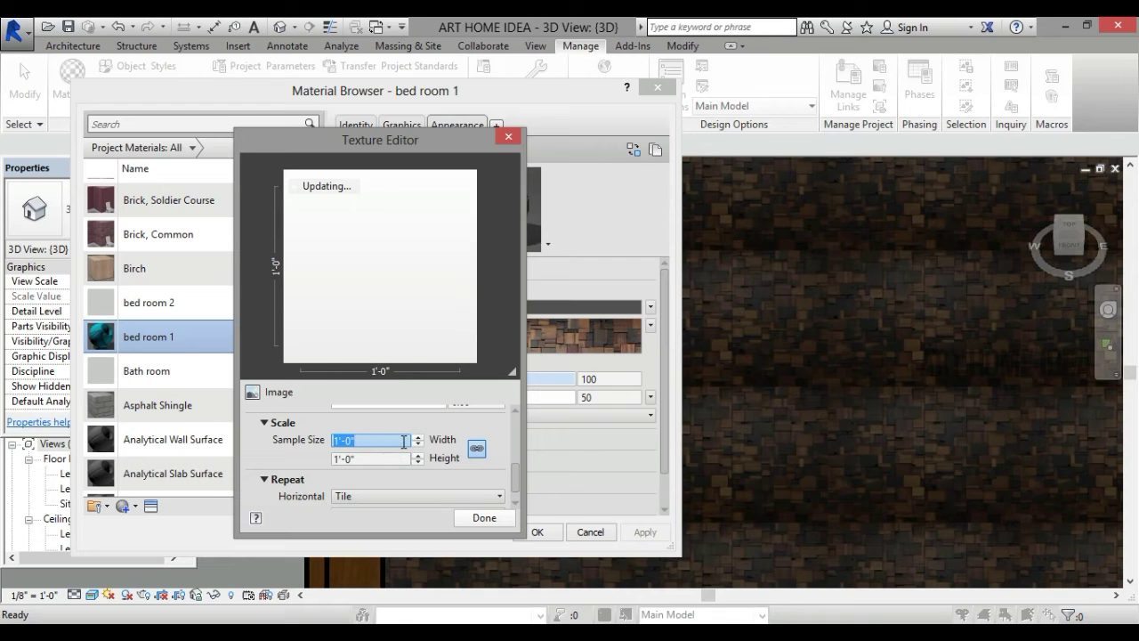
{"action": "type", "text": "10"}
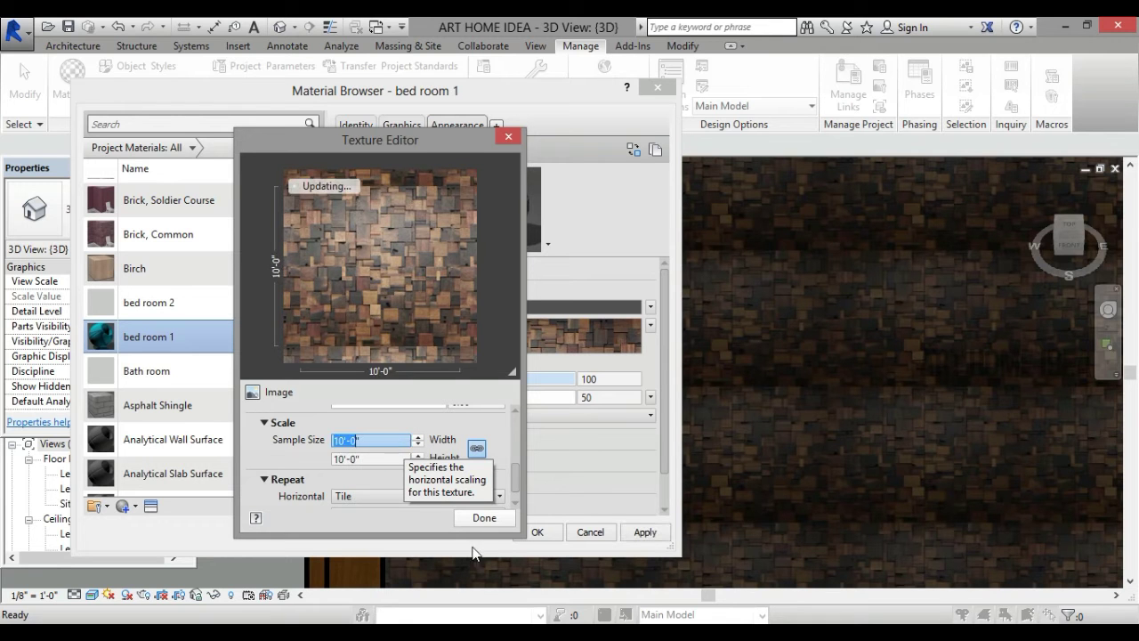
{"action": "left_click", "coordinate": [471, 523]}
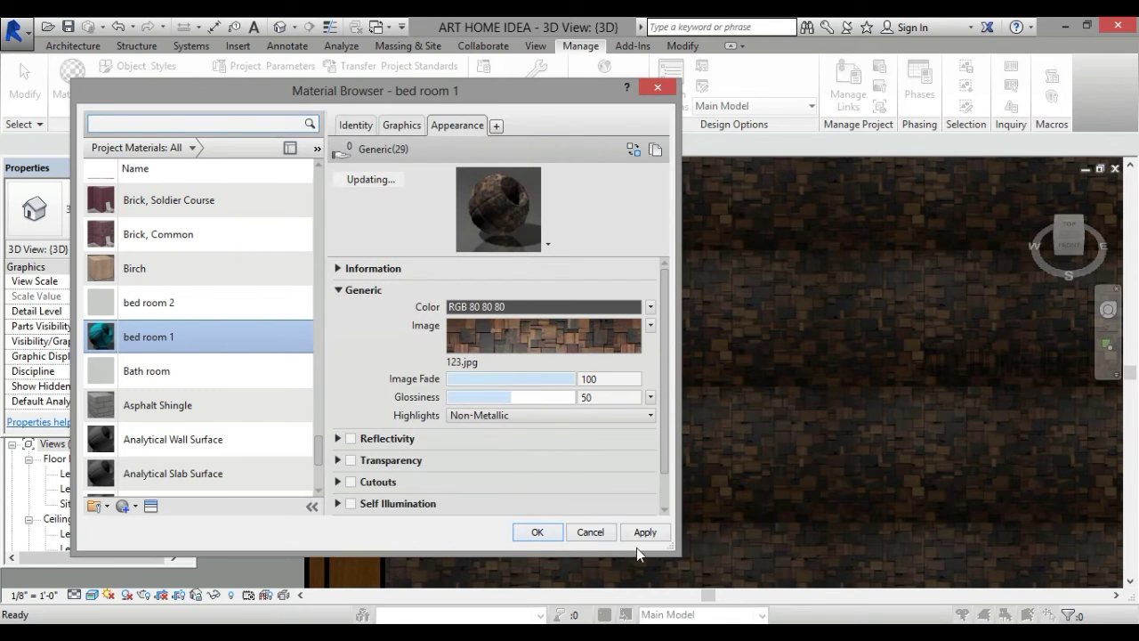
{"action": "left_click", "coordinate": [643, 536]}
{"action": "left_click", "coordinate": [539, 532]}
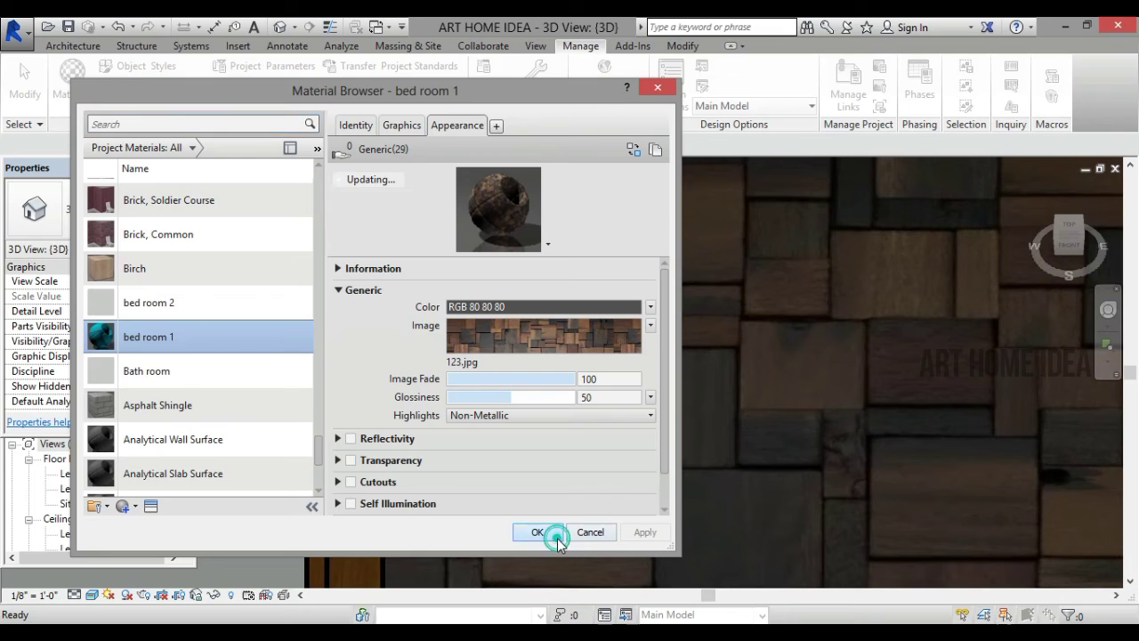
{"action": "scroll", "coordinate": [516, 463], "scroll_direction": "down", "scroll_amount": 3}
Step: From an isometric view, paint the grey interior wall face with the bed room 2 material
{"action": "scroll", "coordinate": [556, 421], "scroll_direction": "down", "scroll_amount": 2}
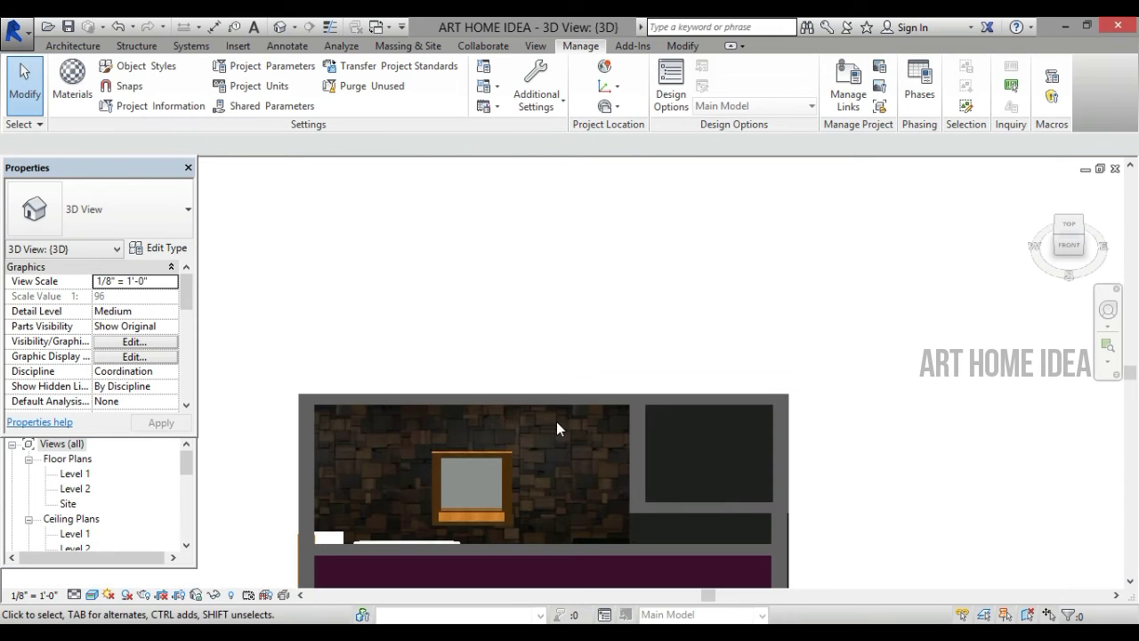
{"action": "scroll", "coordinate": [511, 462], "scroll_direction": "up", "scroll_amount": 1}
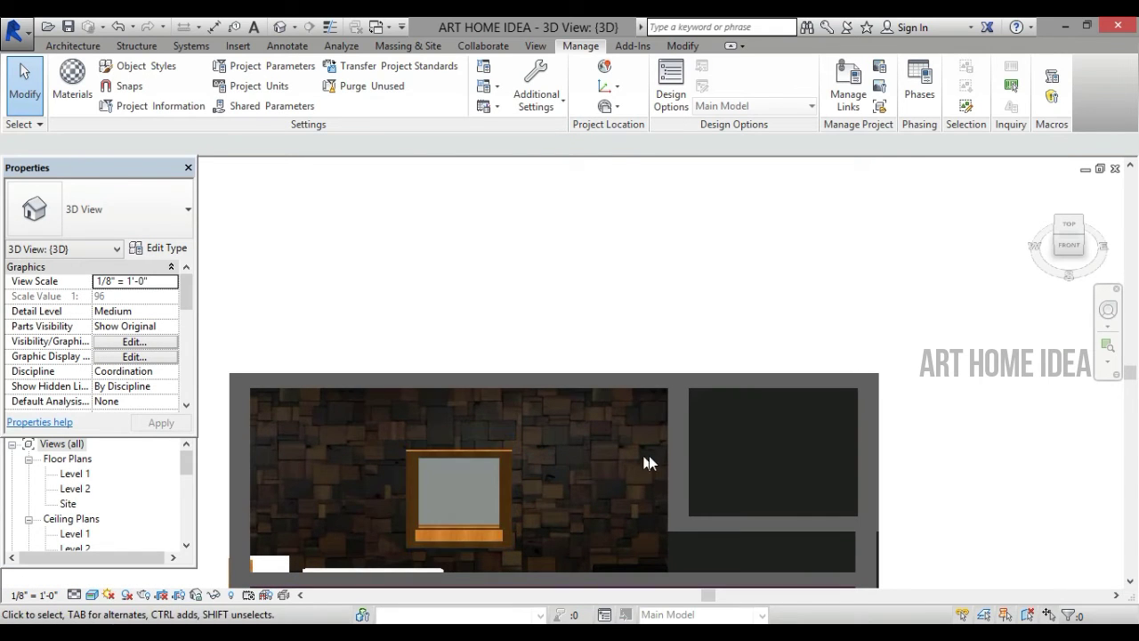
{"action": "left_click", "coordinate": [1082, 229]}
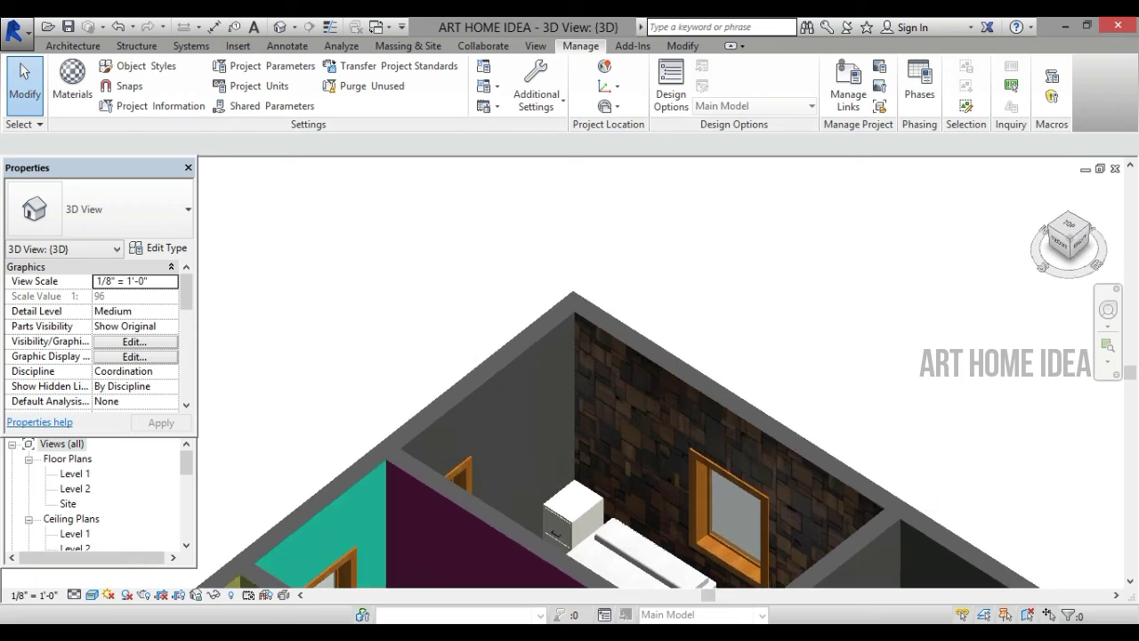
{"action": "scroll", "coordinate": [567, 385], "scroll_direction": "up", "scroll_amount": 1}
{"action": "scroll", "coordinate": [461, 426], "scroll_direction": "up", "scroll_amount": 1}
{"action": "scroll", "coordinate": [461, 427], "scroll_direction": "up", "scroll_amount": 2}
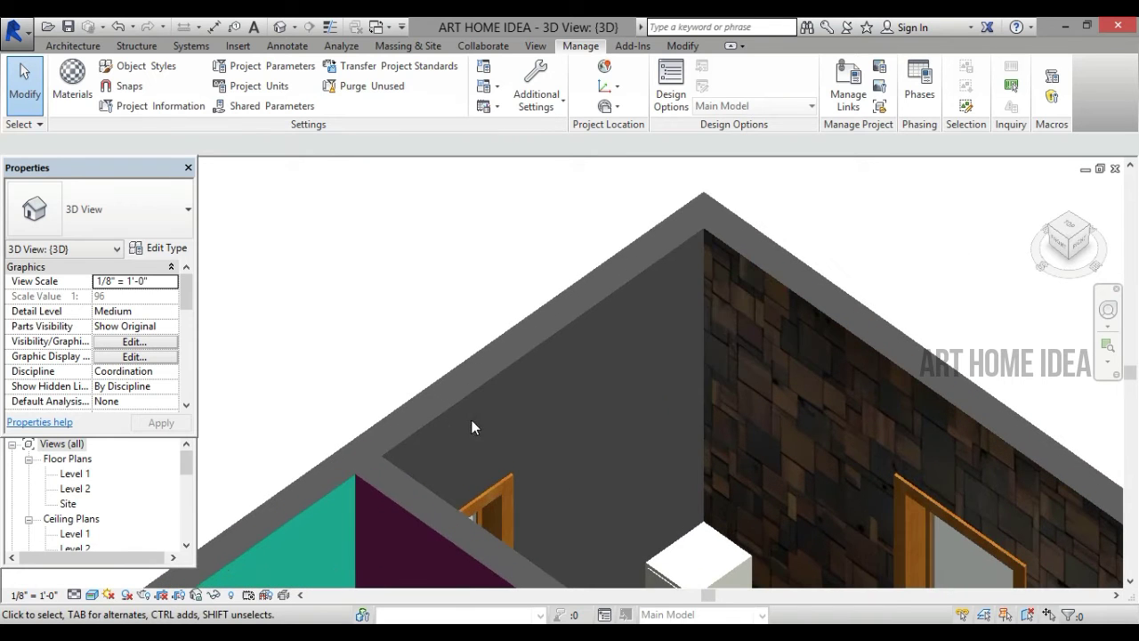
{"action": "left_click", "coordinate": [478, 397]}
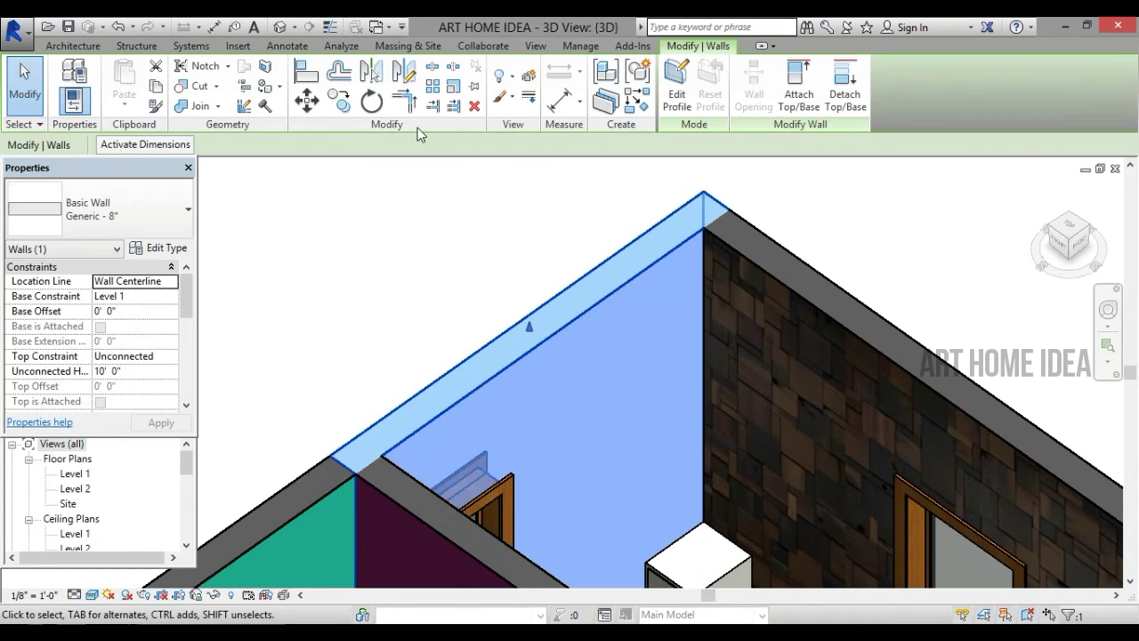
{"action": "left_click", "coordinate": [280, 87]}
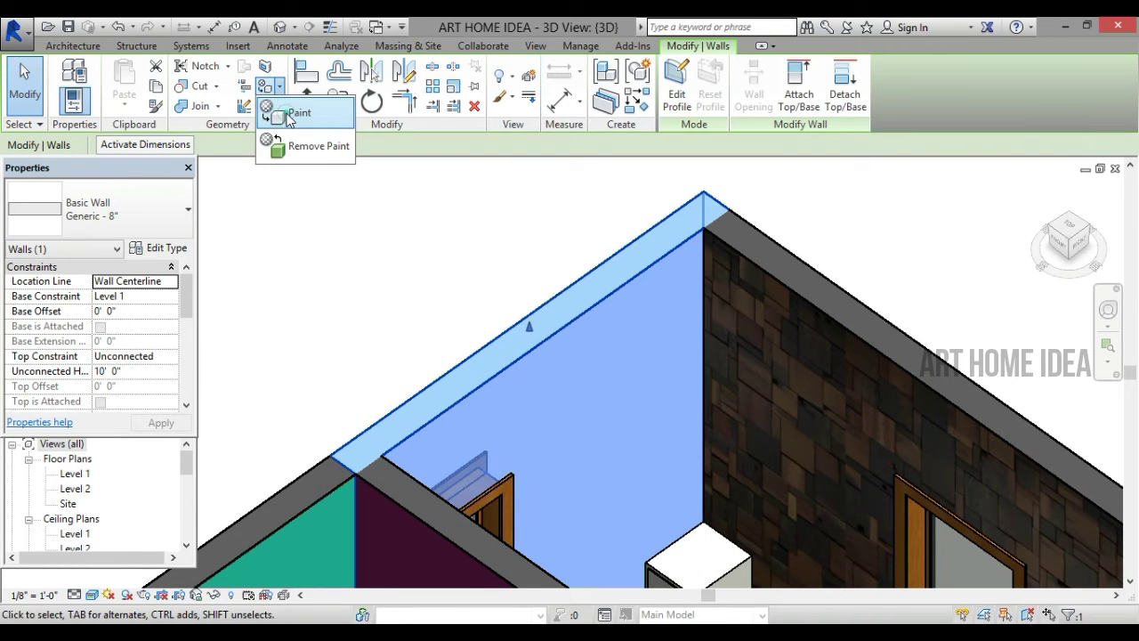
{"action": "left_click", "coordinate": [288, 116]}
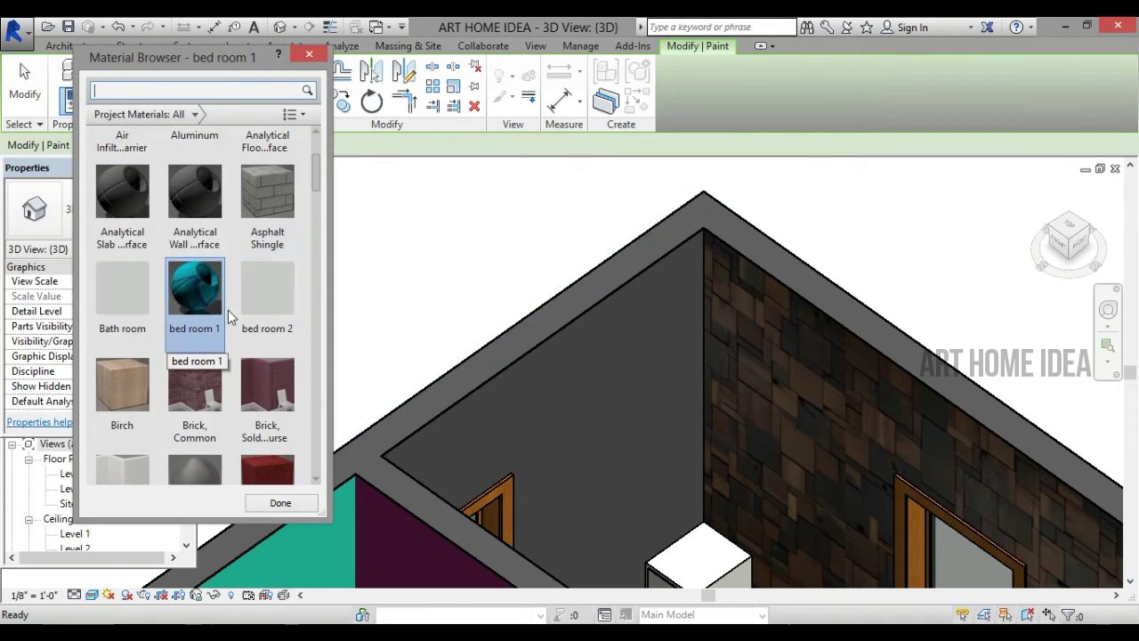
{"action": "left_click", "coordinate": [267, 294]}
{"action": "left_click", "coordinate": [540, 386]}
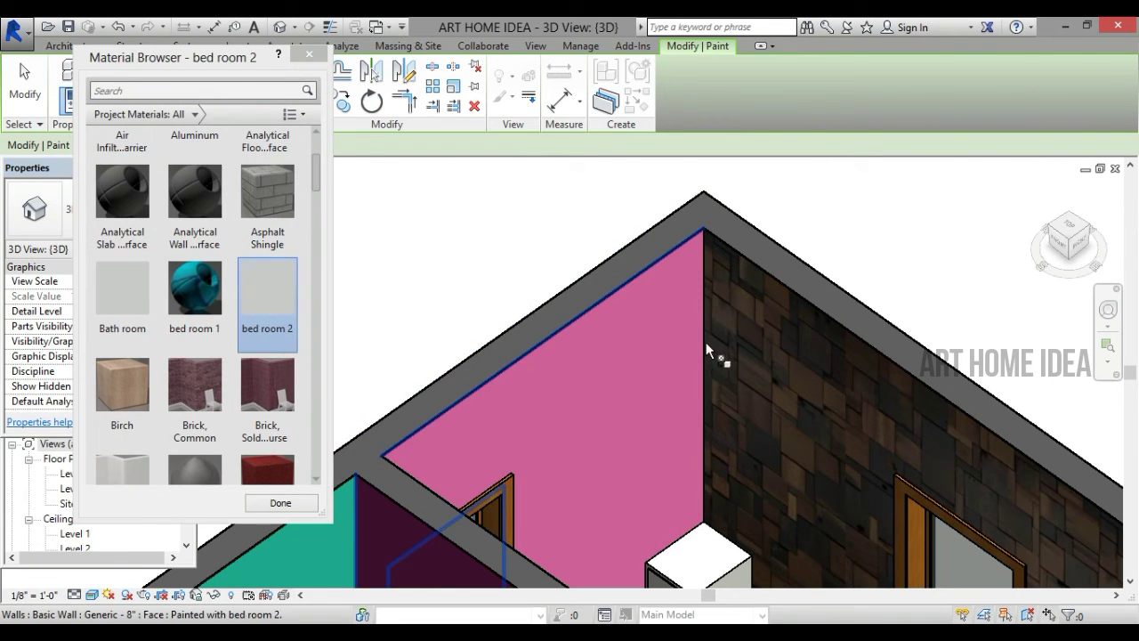
Step: From the left side view, paint the dark wall face with bed room 2
{"action": "scroll", "coordinate": [706, 341], "scroll_direction": "down", "scroll_amount": 3}
{"action": "left_click", "coordinate": [1062, 225]}
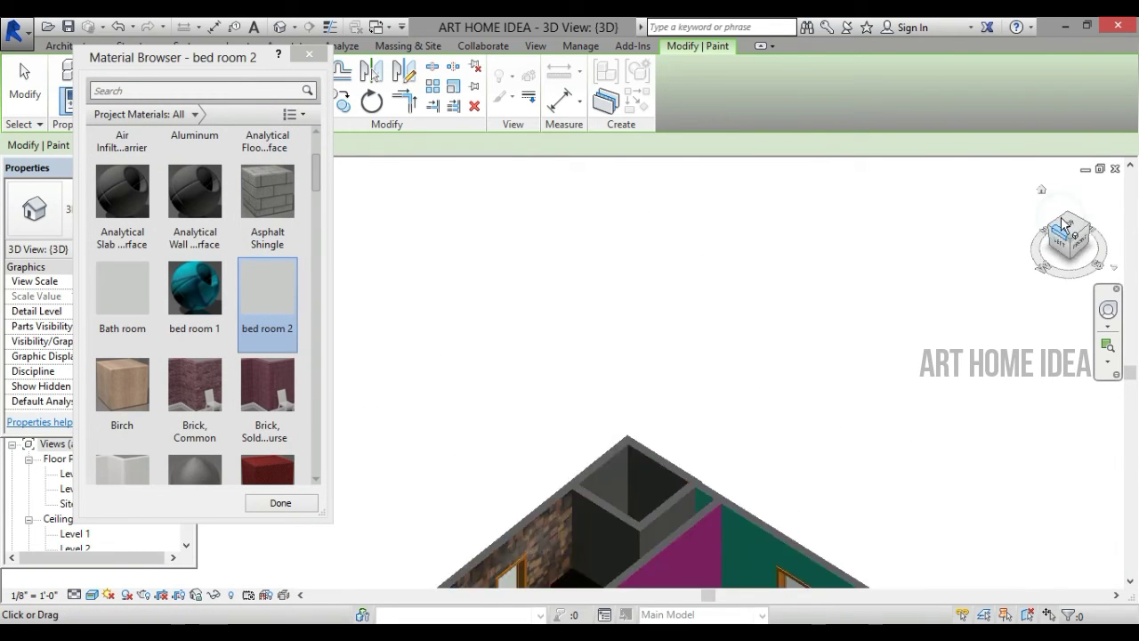
{"action": "scroll", "coordinate": [469, 299], "scroll_direction": "up", "scroll_amount": 1}
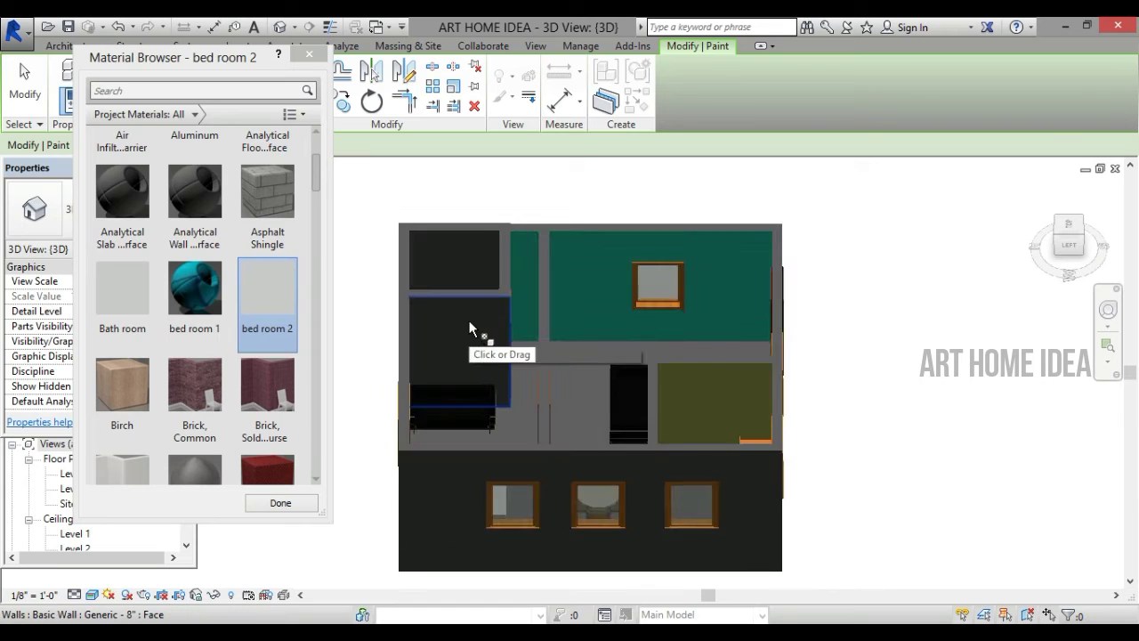
{"action": "scroll", "coordinate": [469, 318], "scroll_direction": "up", "scroll_amount": 1}
{"action": "scroll", "coordinate": [466, 314], "scroll_direction": "up", "scroll_amount": 1}
{"action": "left_click", "coordinate": [467, 313]}
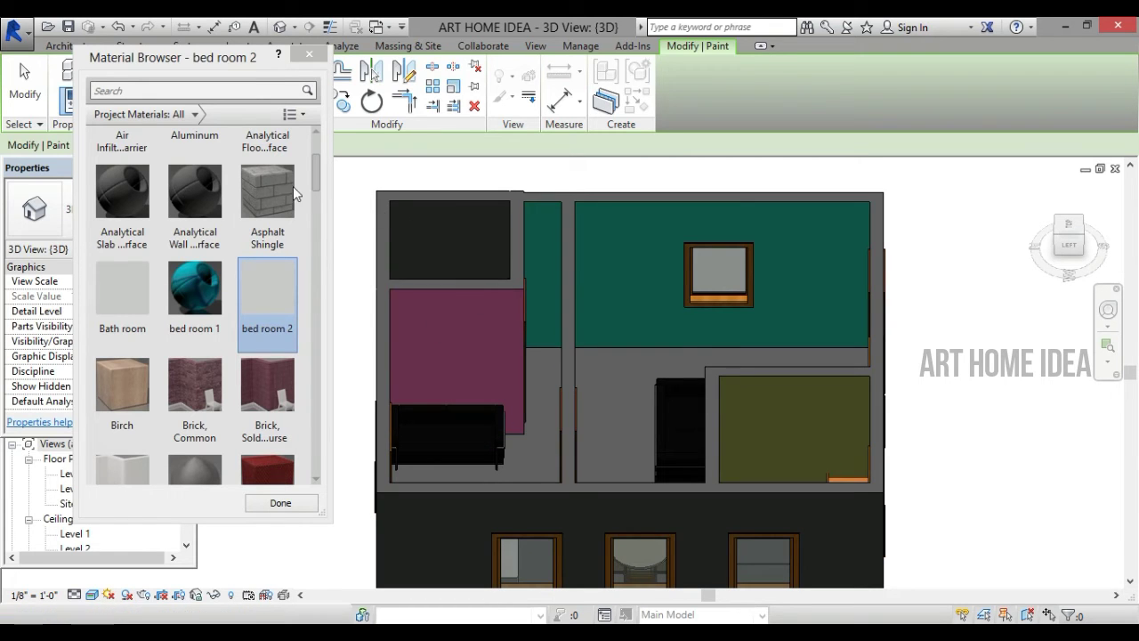
Step: From the back view, paint the lower right and lower left wall faces with bed room 2
{"action": "scroll", "coordinate": [248, 332], "scroll_direction": "up", "scroll_amount": 2}
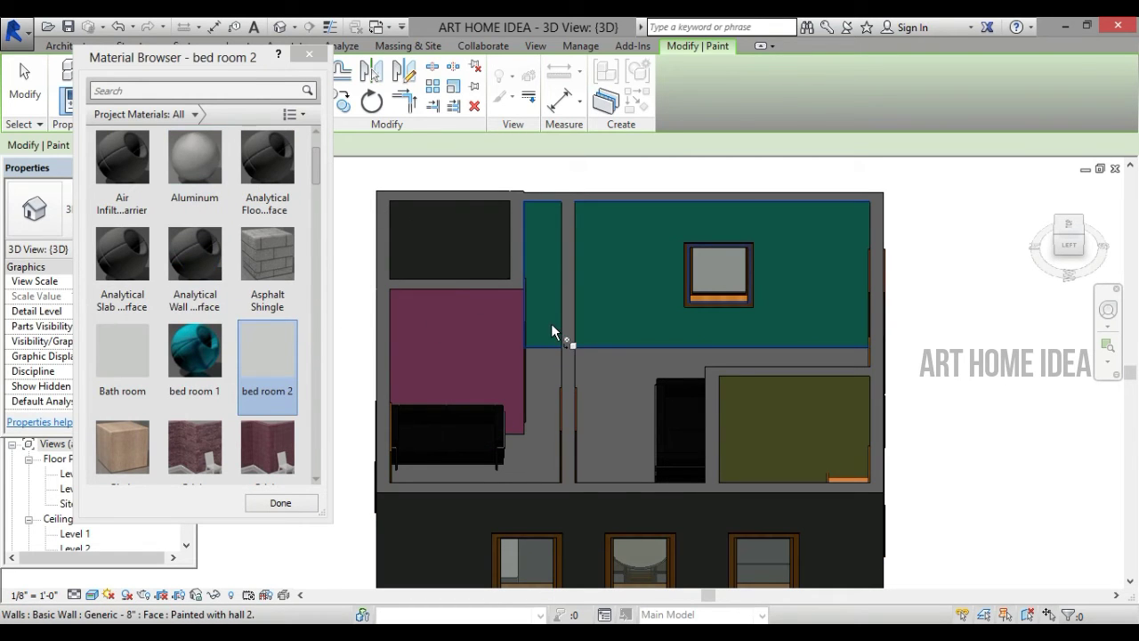
{"action": "mouse_move", "coordinate": [1068, 242]}
{"action": "left_click", "coordinate": [1057, 229]}
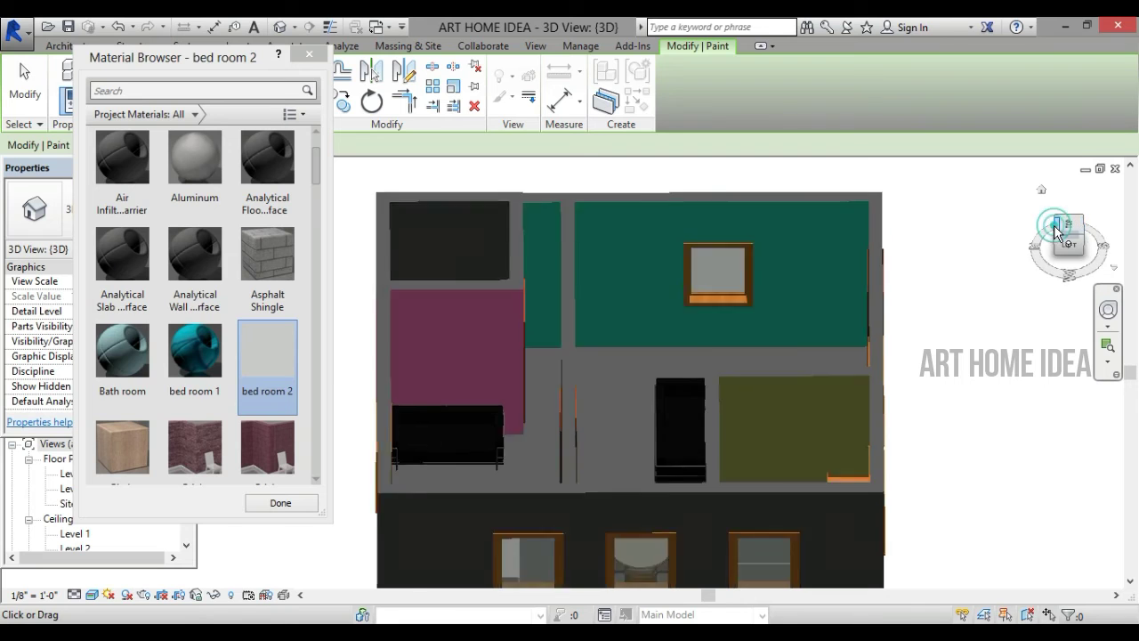
{"action": "scroll", "coordinate": [646, 351], "scroll_direction": "up", "scroll_amount": 3}
{"action": "left_click", "coordinate": [645, 398]}
{"action": "left_click", "coordinate": [499, 379]}
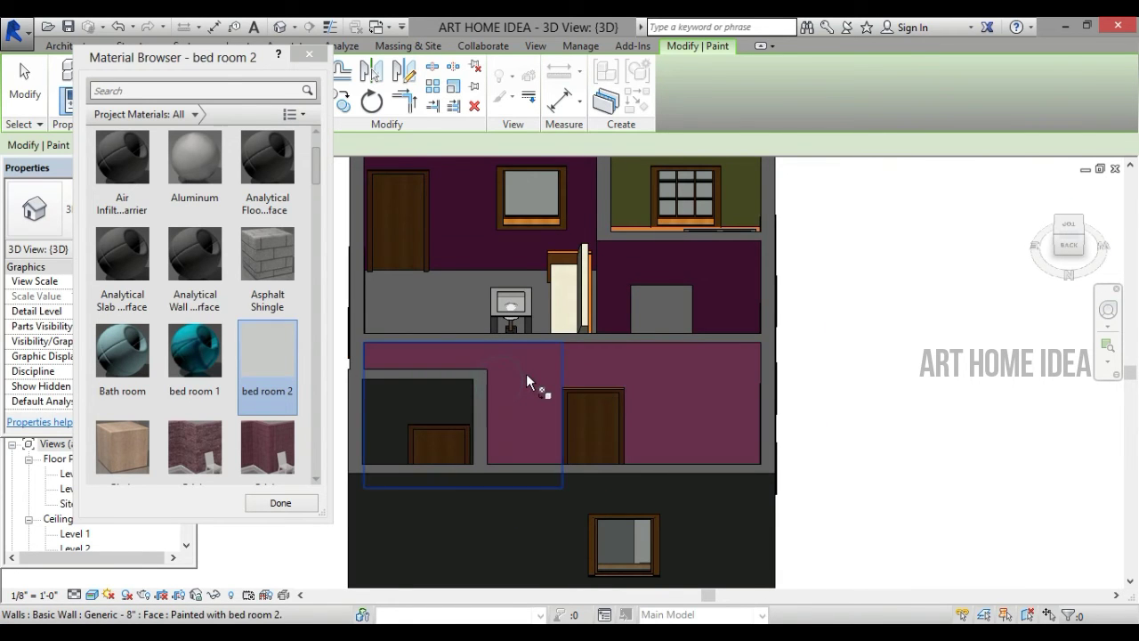
{"action": "scroll", "coordinate": [526, 373], "scroll_direction": "up", "scroll_amount": 2}
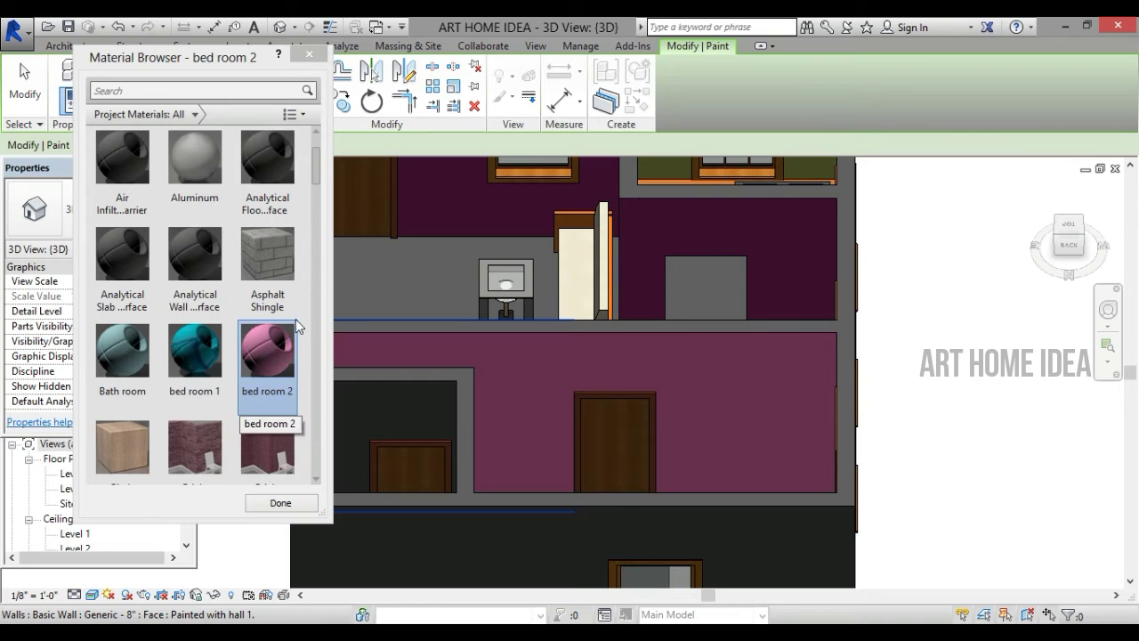
{"action": "left_click_drag", "start_coordinate": [315, 183], "coordinate": [312, 459]}
Step: From the front view, paint a wall face with the wall1 material
{"action": "left_click", "coordinate": [258, 332]}
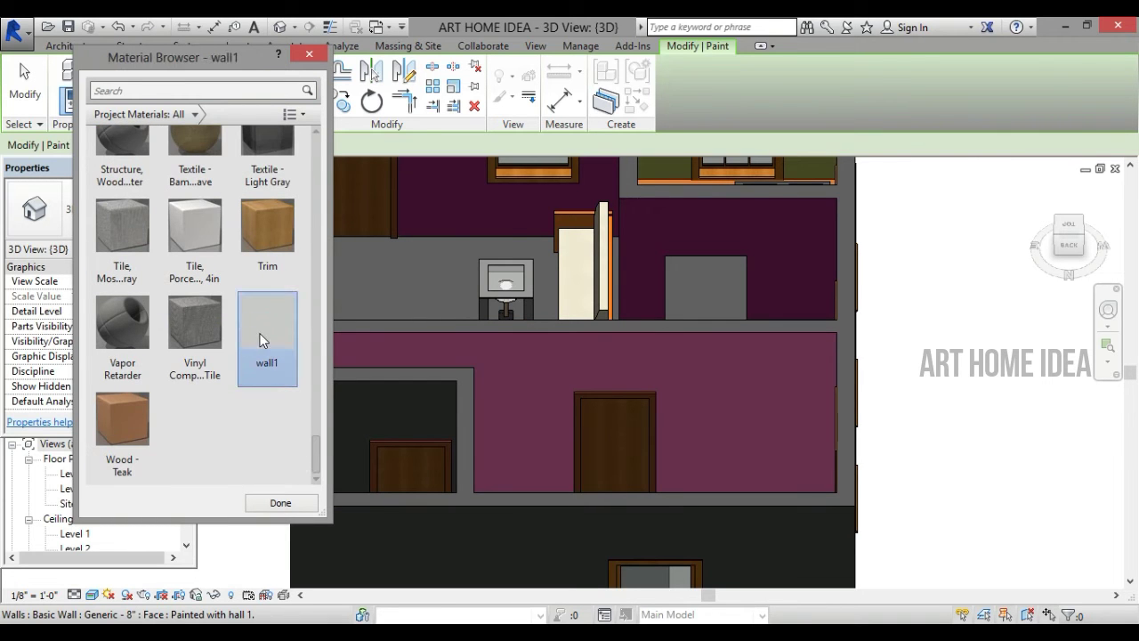
{"action": "left_click", "coordinate": [1067, 225]}
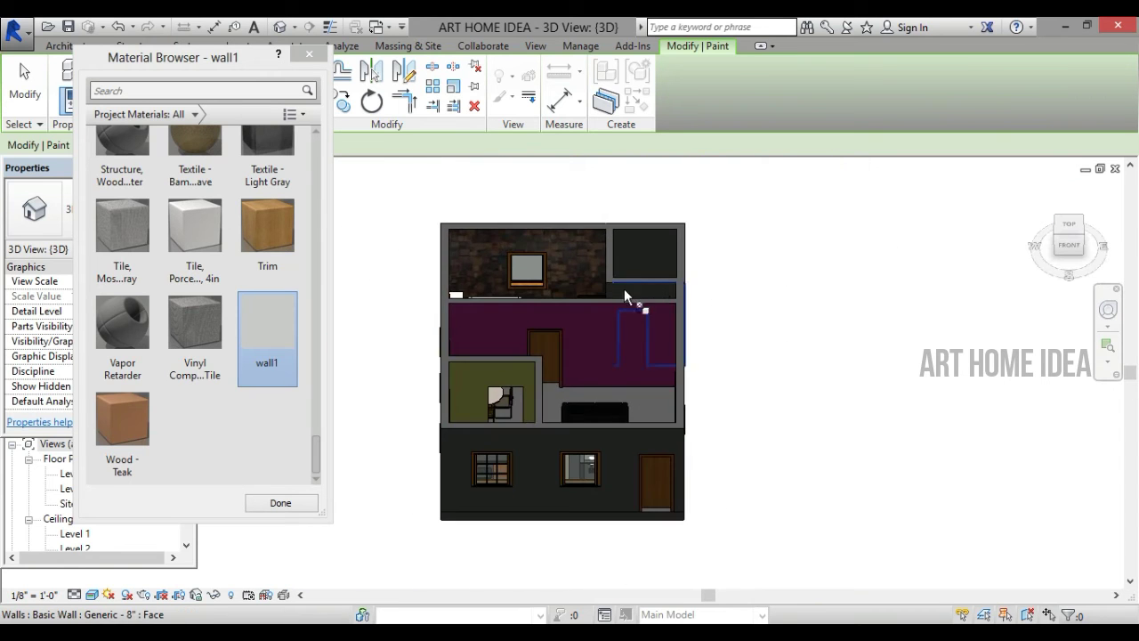
{"action": "left_click", "coordinate": [618, 289]}
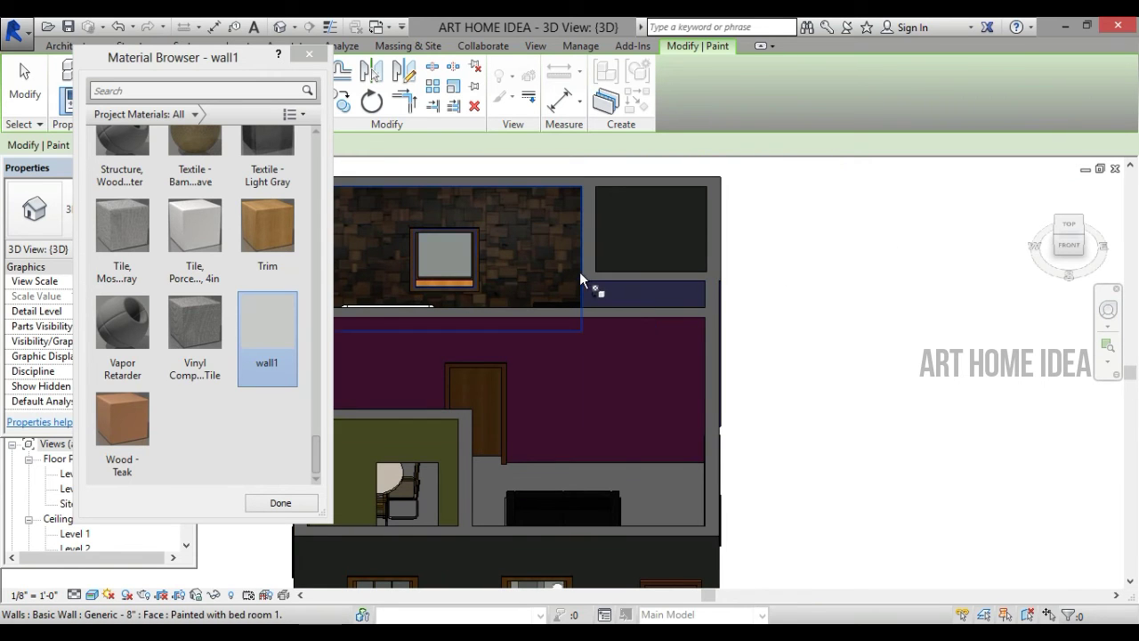
Step: Turn the house to the top view, then to the back view
{"action": "left_click", "coordinate": [1060, 228]}
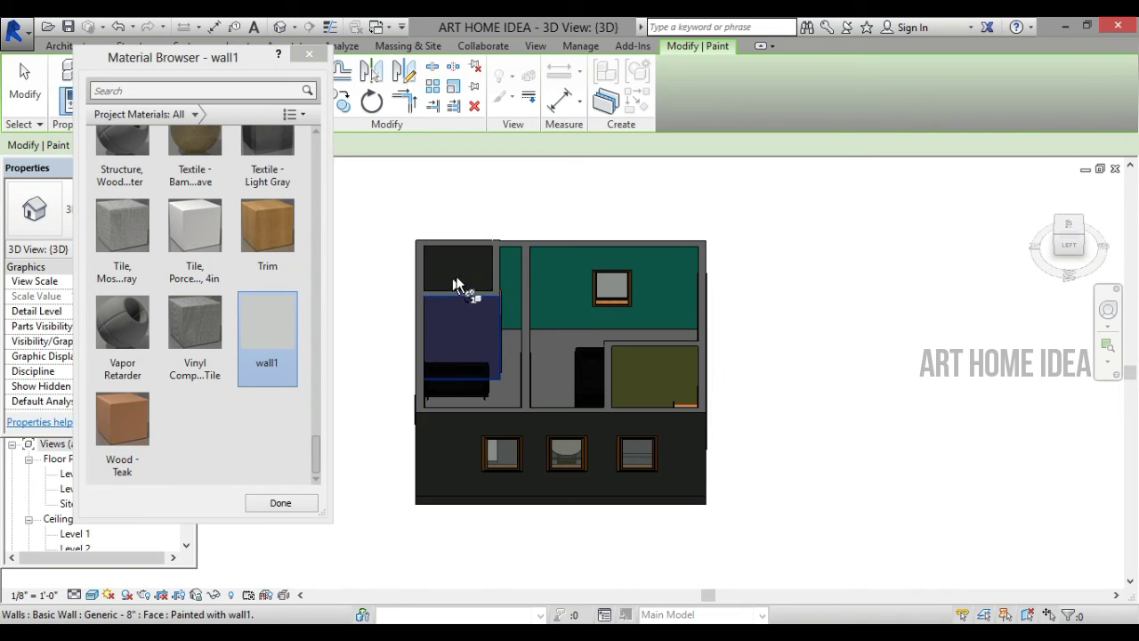
{"action": "scroll", "coordinate": [472, 320], "scroll_direction": "up", "scroll_amount": 2}
{"action": "scroll", "coordinate": [623, 276], "scroll_direction": "up", "scroll_amount": 3}
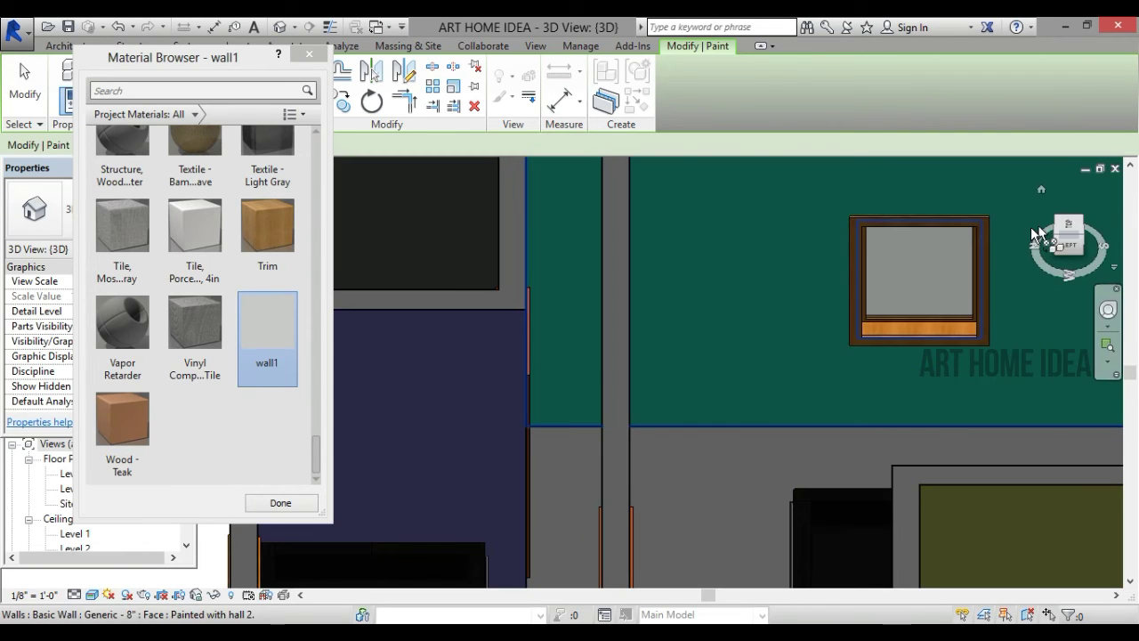
{"action": "left_click", "coordinate": [1060, 240]}
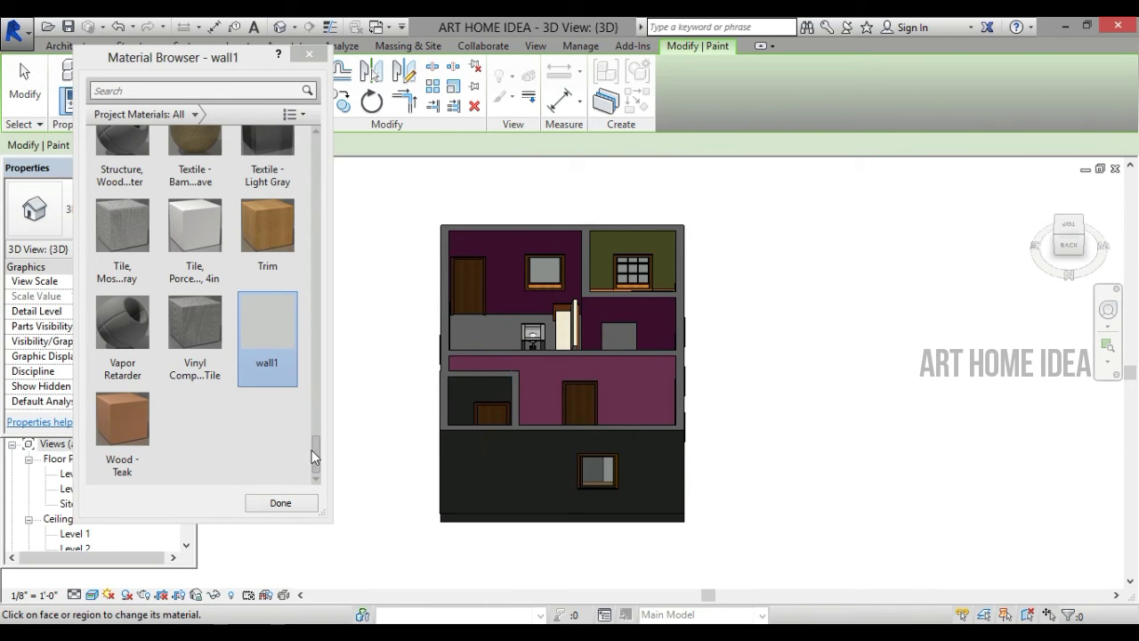
{"action": "left_click_drag", "start_coordinate": [313, 457], "coordinate": [323, 161]}
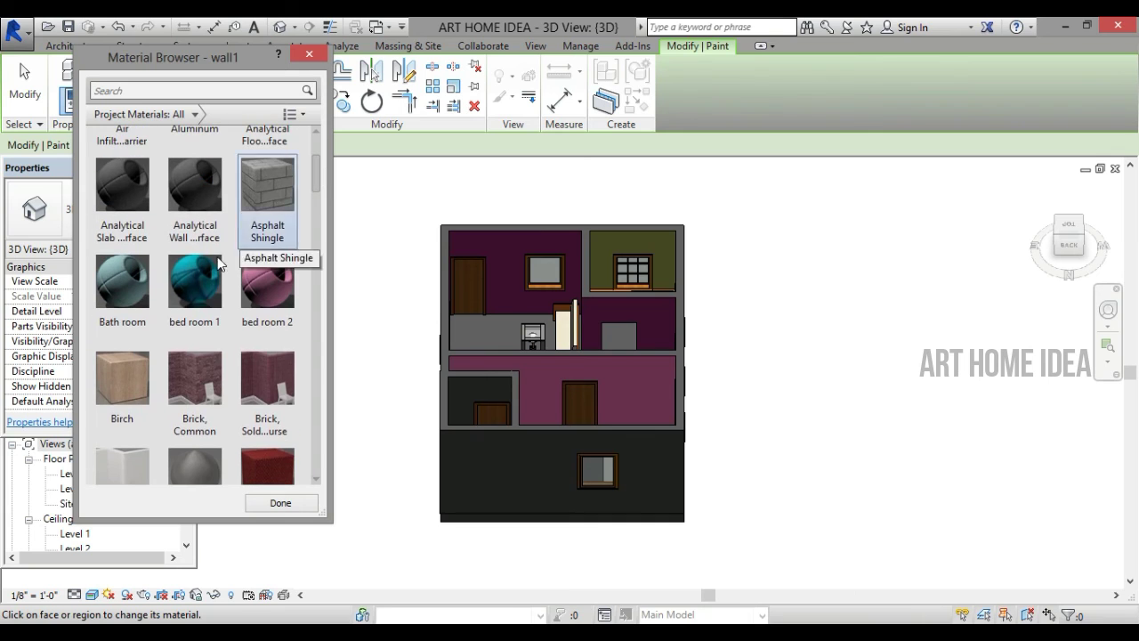
Step: Paint the lower-left room's wall with the Bath room material and finish painting
{"action": "left_click", "coordinate": [122, 283]}
{"action": "scroll", "coordinate": [468, 403], "scroll_direction": "up", "scroll_amount": 3}
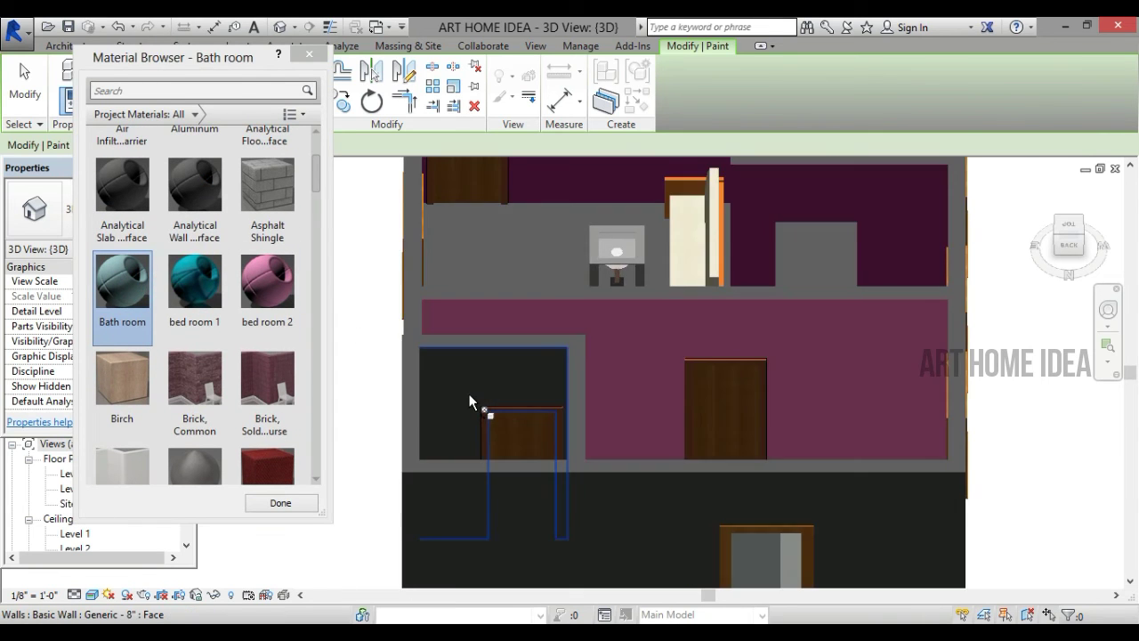
{"action": "scroll", "coordinate": [470, 396], "scroll_direction": "up", "scroll_amount": 2}
{"action": "left_click", "coordinate": [469, 393]}
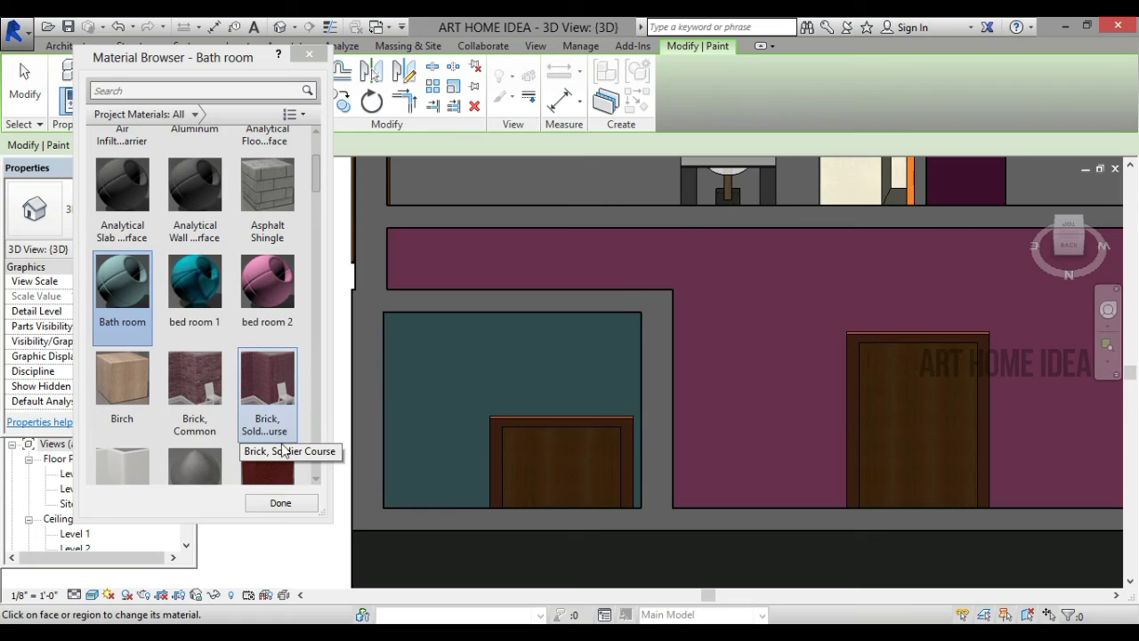
{"action": "scroll", "coordinate": [284, 449], "scroll_direction": "down", "scroll_amount": 1}
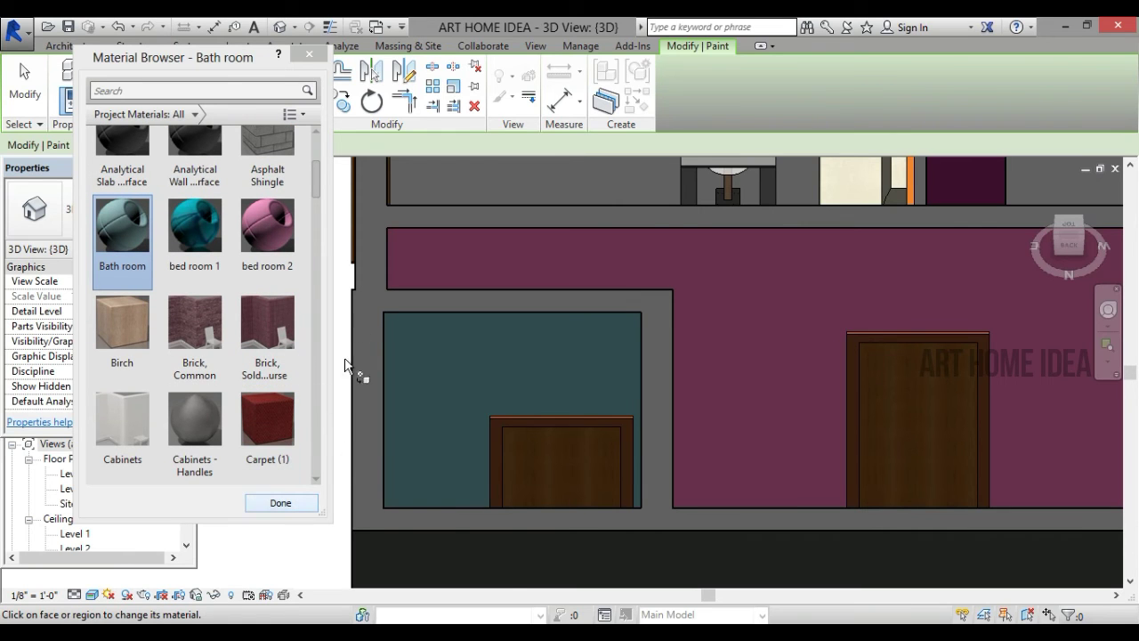
{"action": "left_click", "coordinate": [309, 55]}
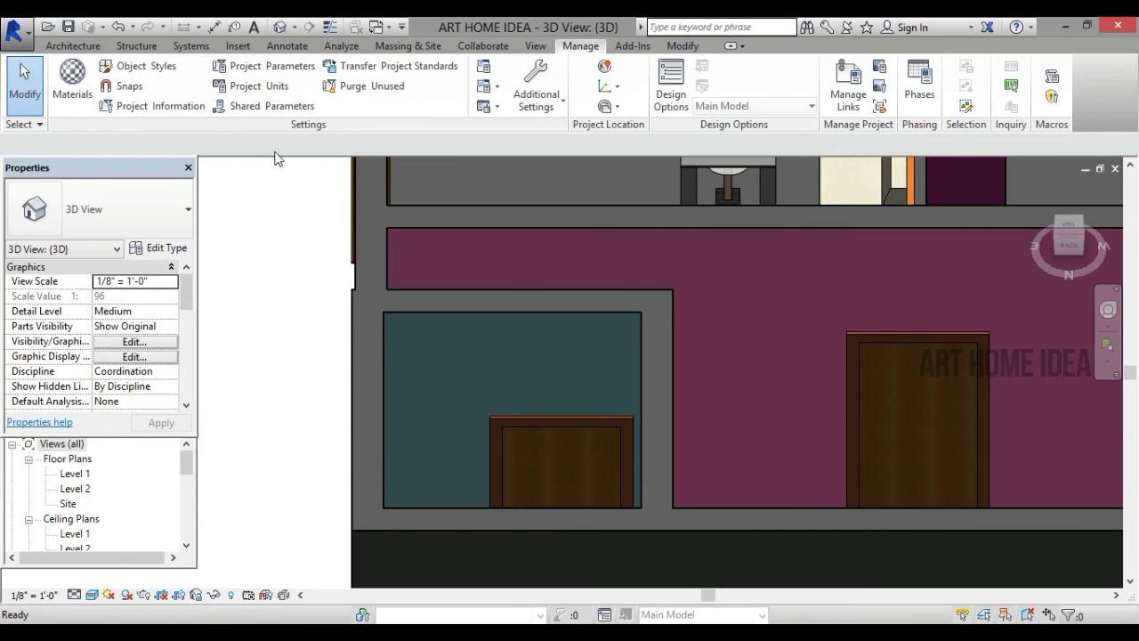
Step: Remove the Bath room paint from that wall face
{"action": "left_click", "coordinate": [499, 316]}
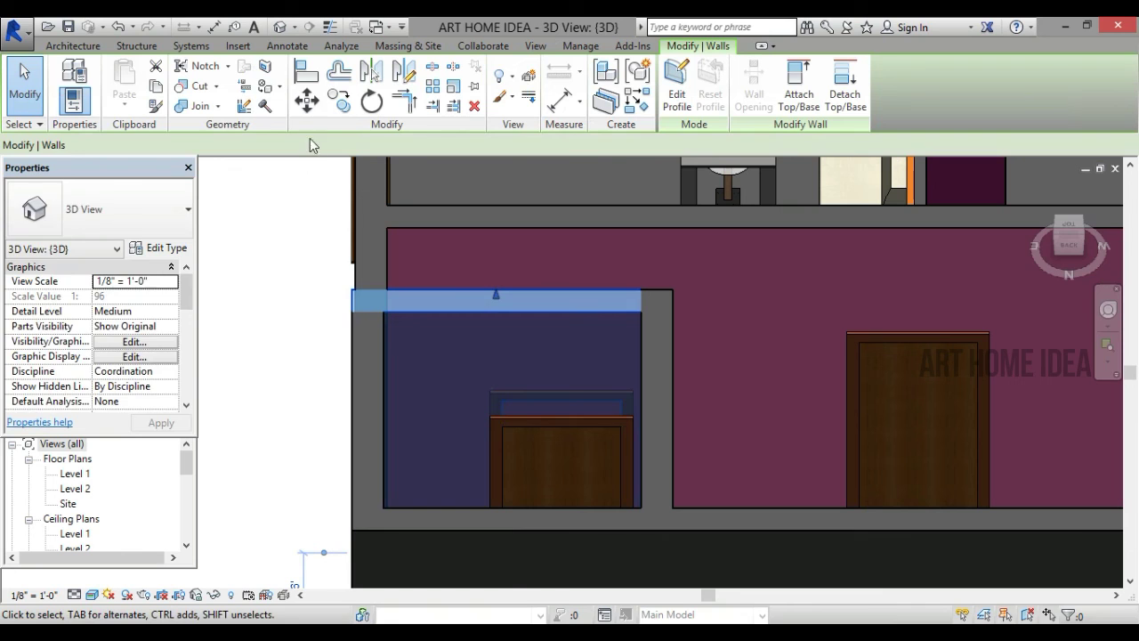
{"action": "left_click", "coordinate": [278, 86]}
{"action": "left_click", "coordinate": [293, 144]}
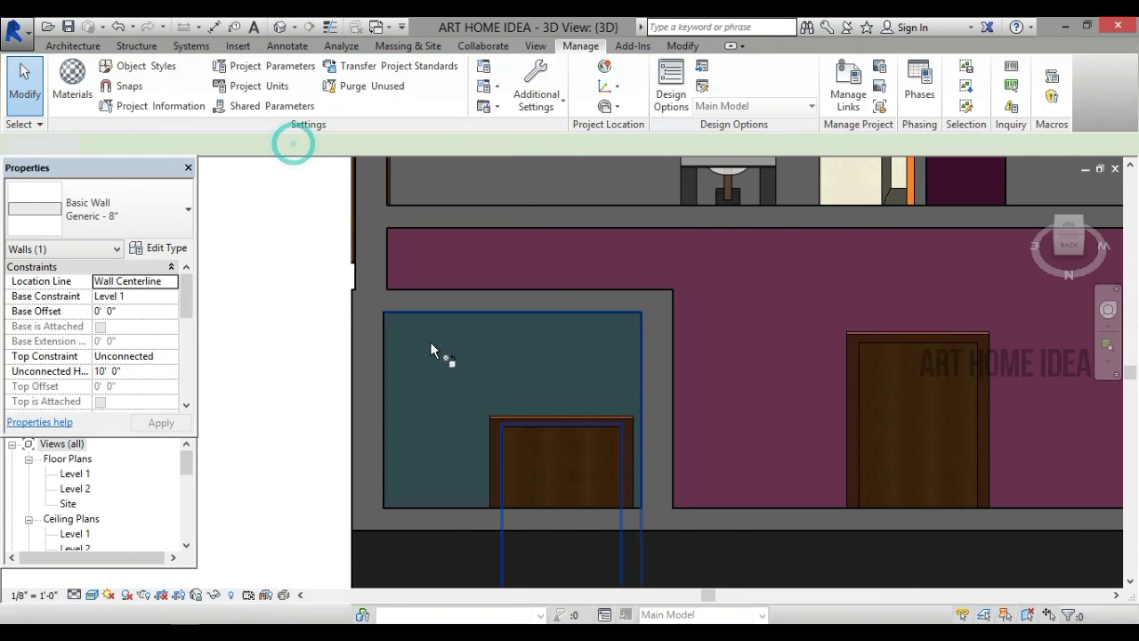
{"action": "left_click", "coordinate": [431, 350]}
{"action": "key", "text": "Escape"}
{"action": "scroll", "coordinate": [453, 395], "scroll_direction": "down", "scroll_amount": 3}
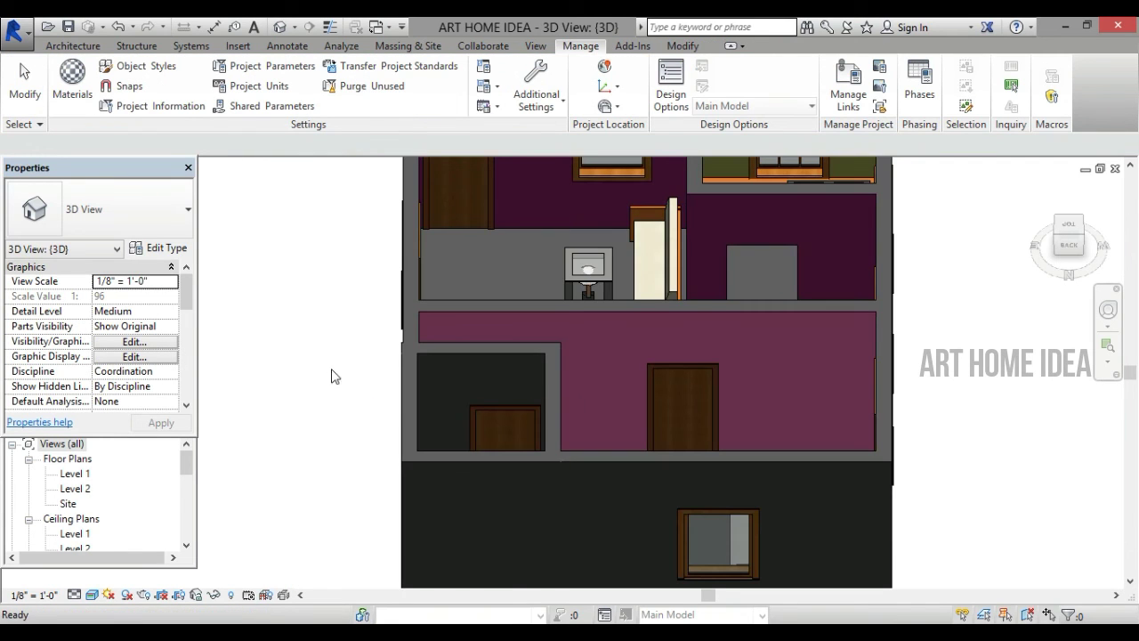
Step: Lighten the Bath room material's appearance colour to RGB 182 216 220 and apply it
{"action": "left_click", "coordinate": [80, 93]}
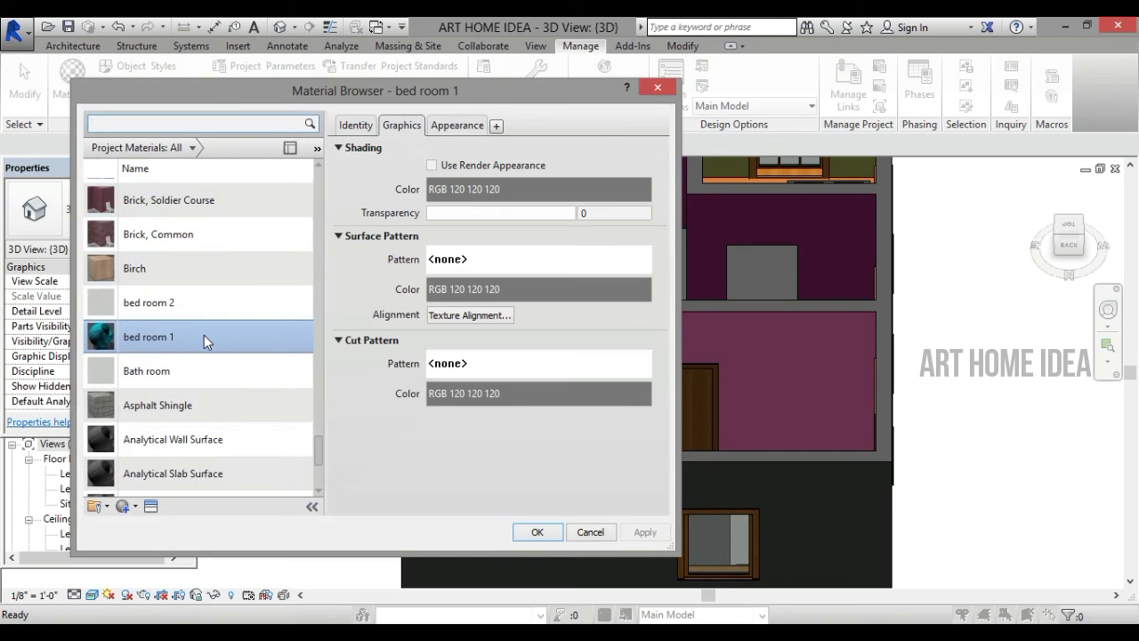
{"action": "left_click", "coordinate": [205, 365]}
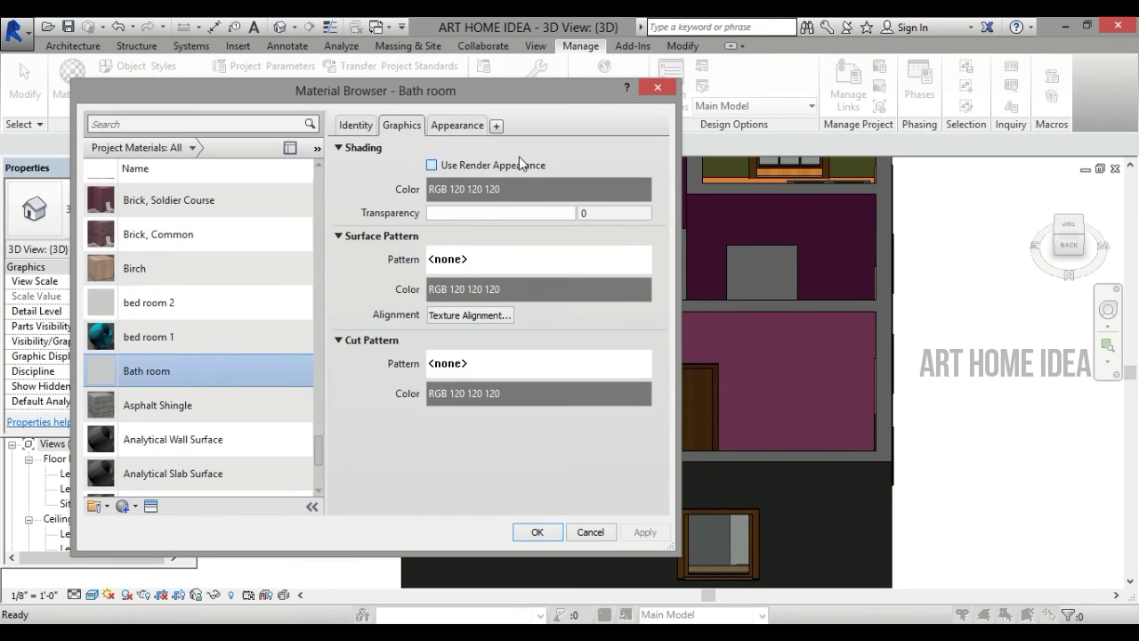
{"action": "left_click", "coordinate": [462, 131]}
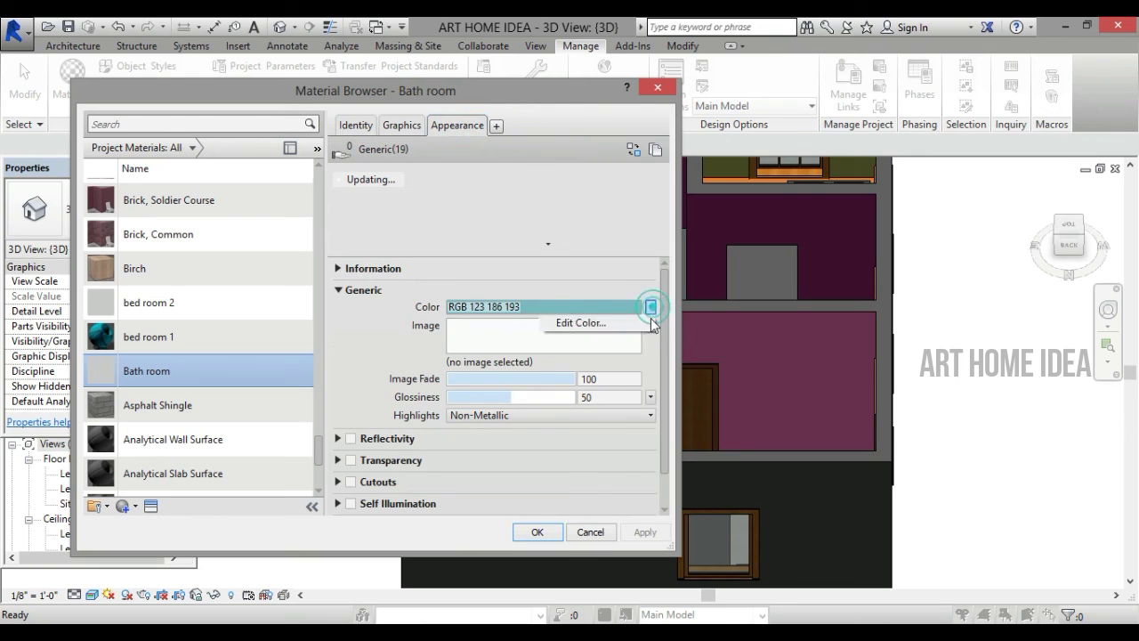
{"action": "left_click", "coordinate": [632, 308]}
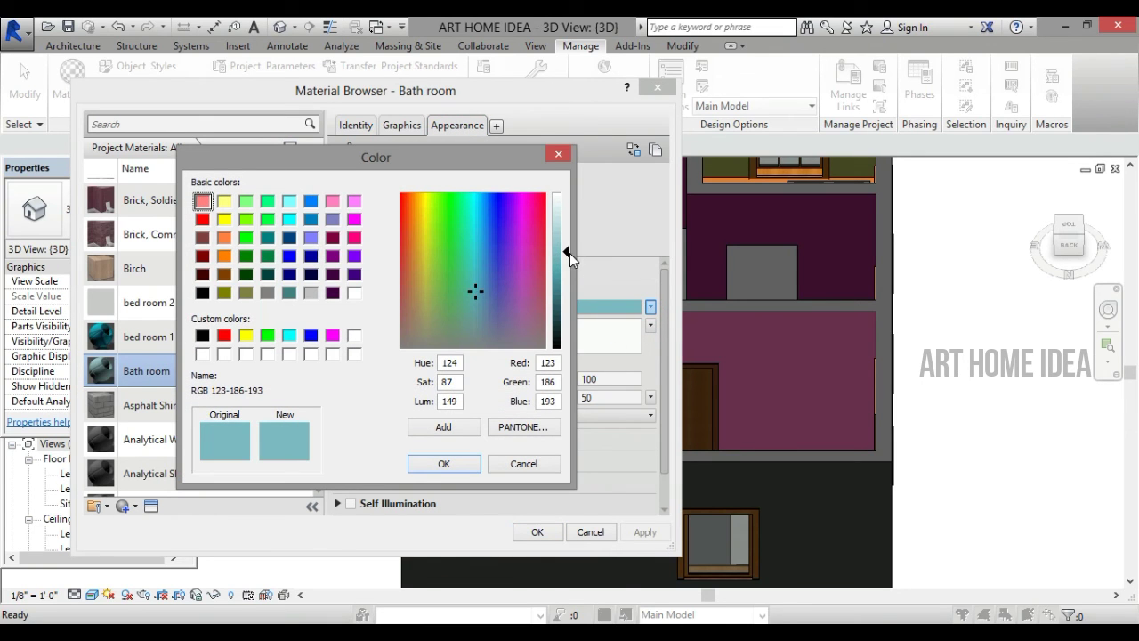
{"action": "left_click_drag", "start_coordinate": [570, 252], "coordinate": [568, 230]}
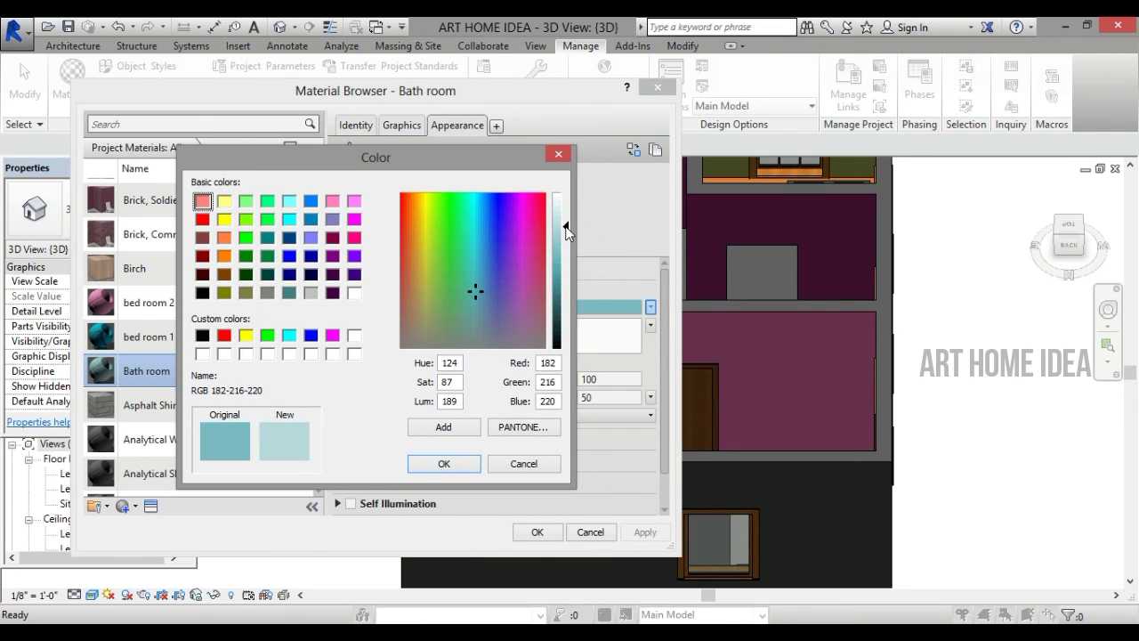
{"action": "left_click", "coordinate": [476, 468]}
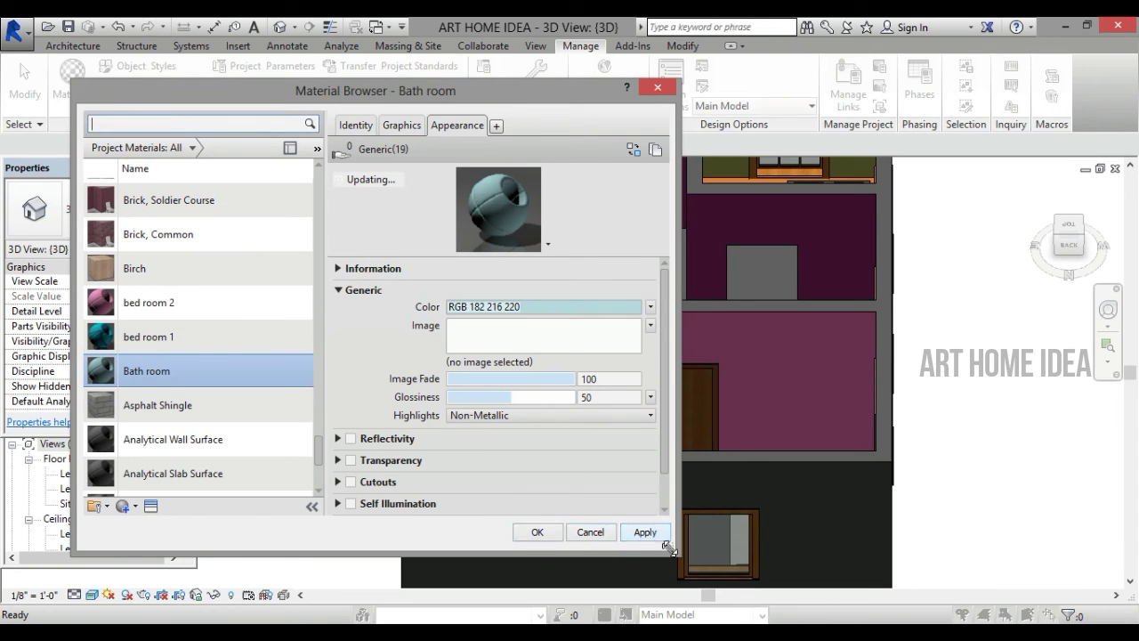
{"action": "left_click", "coordinate": [541, 536]}
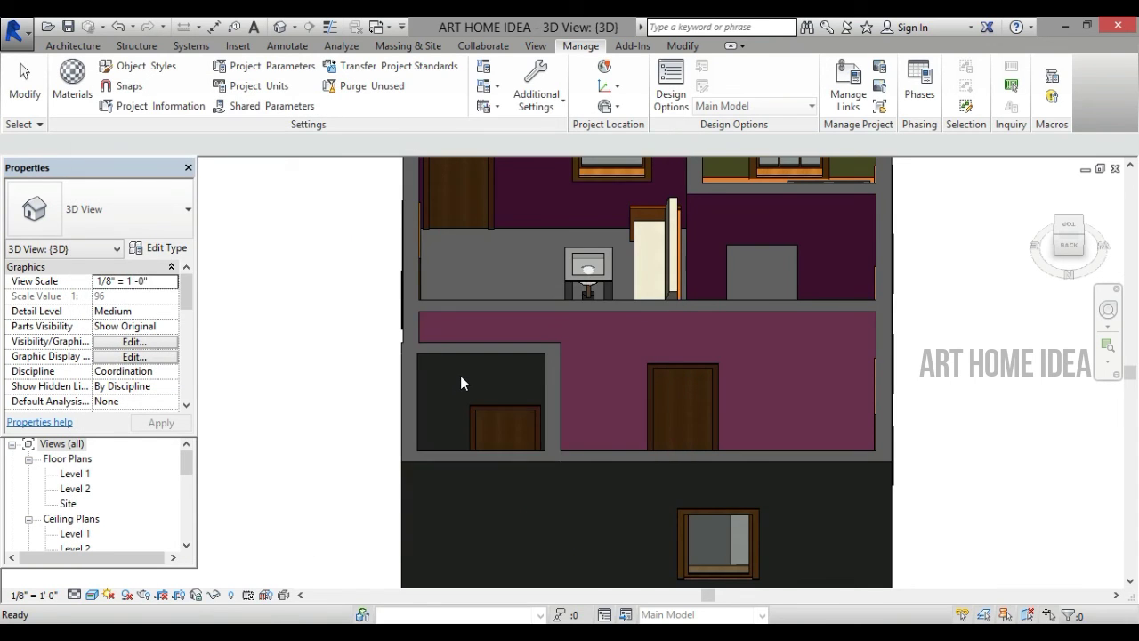
Step: Paint the bathroom's back wall and left inner wall with the light-blue Bath room material
{"action": "scroll", "coordinate": [460, 374], "scroll_direction": "up", "scroll_amount": 2}
{"action": "scroll", "coordinate": [458, 360], "scroll_direction": "up", "scroll_amount": 2}
{"action": "left_click", "coordinate": [457, 354]}
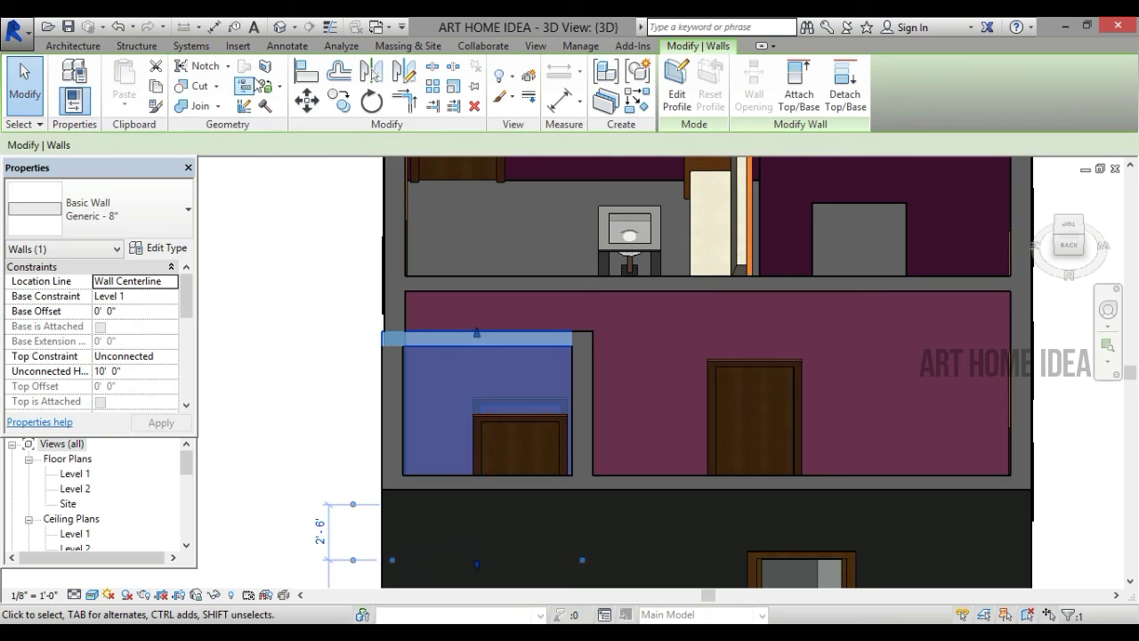
{"action": "left_click", "coordinate": [280, 86]}
{"action": "left_click", "coordinate": [294, 112]}
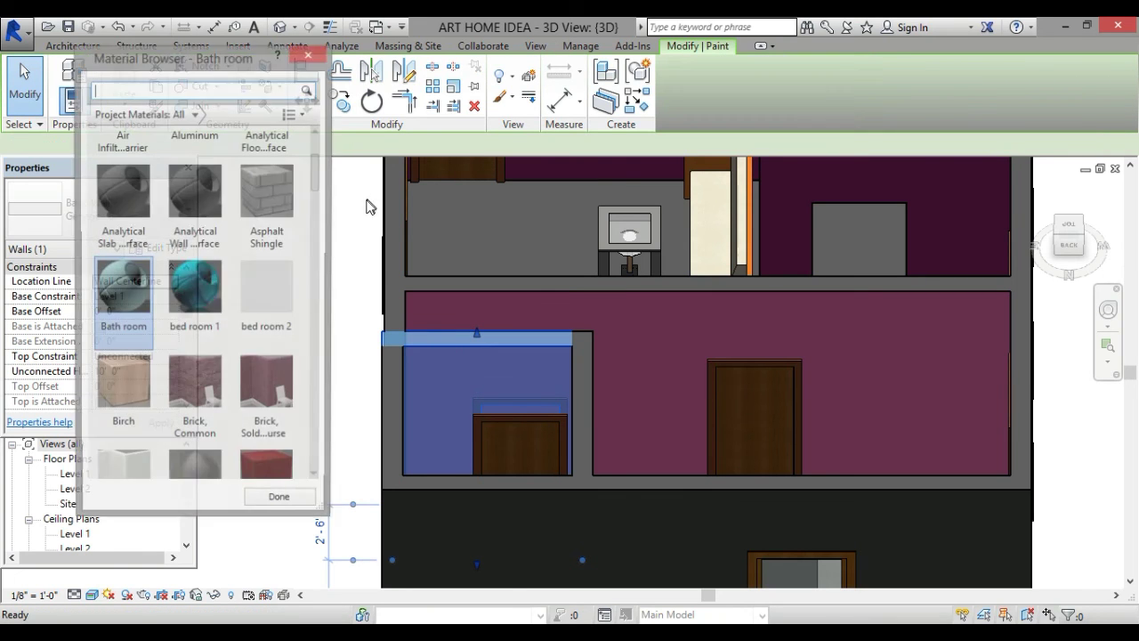
{"action": "left_click", "coordinate": [492, 358]}
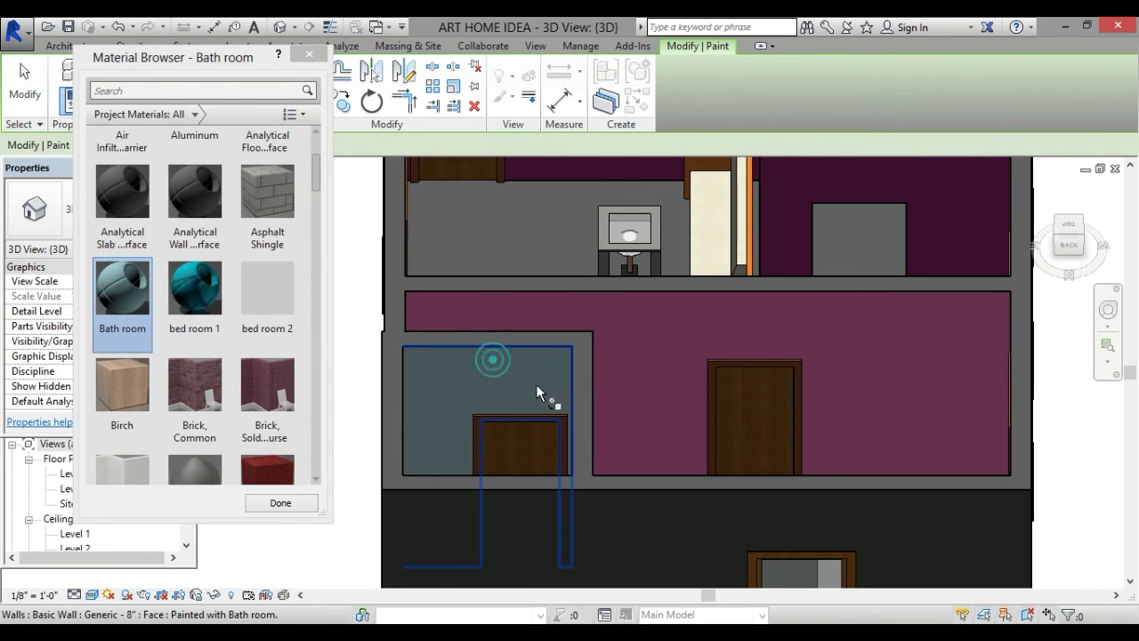
{"action": "left_click", "coordinate": [1079, 224]}
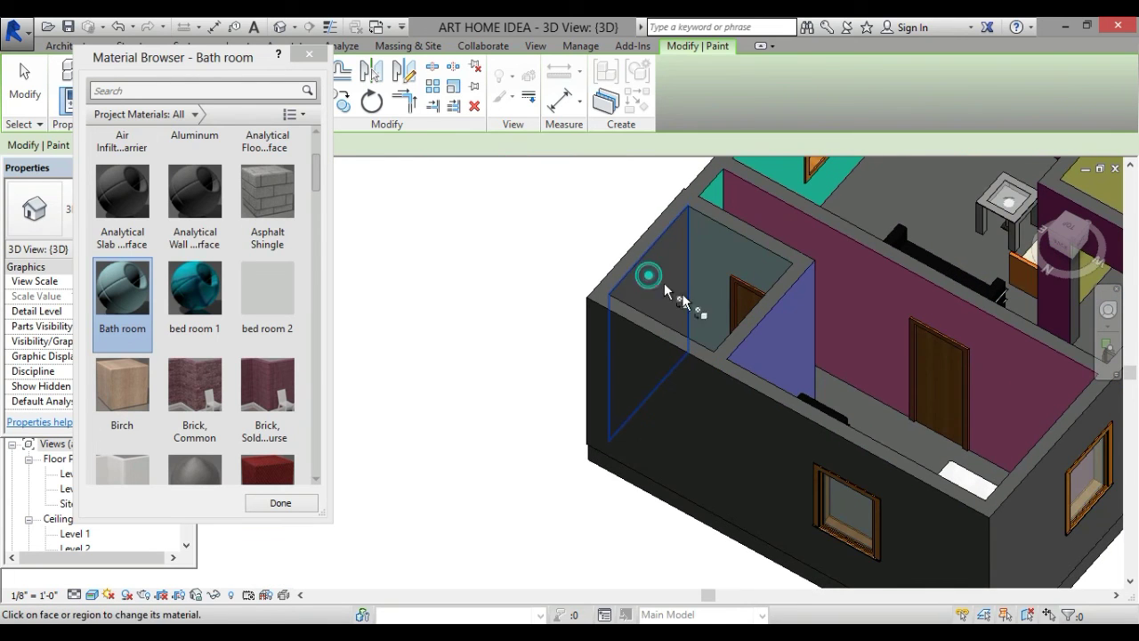
{"action": "left_click", "coordinate": [682, 293]}
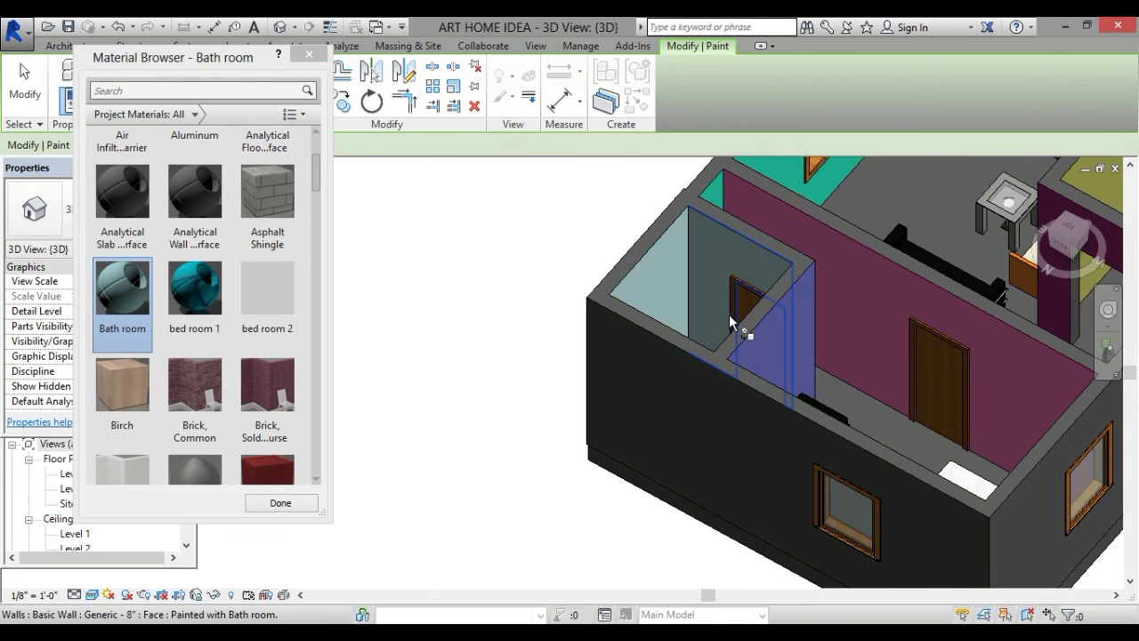
{"action": "left_click", "coordinate": [683, 339]}
{"action": "scroll", "coordinate": [683, 338], "scroll_direction": "down", "scroll_amount": 2}
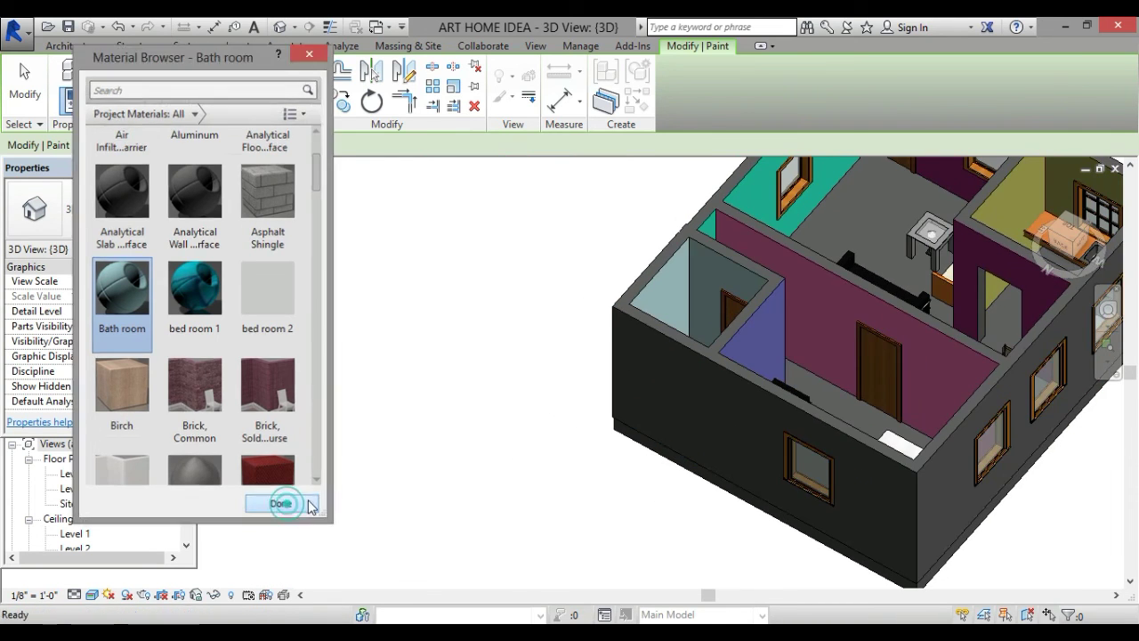
{"action": "left_click", "coordinate": [280, 503]}
{"action": "scroll", "coordinate": [839, 344], "scroll_direction": "down", "scroll_amount": 2}
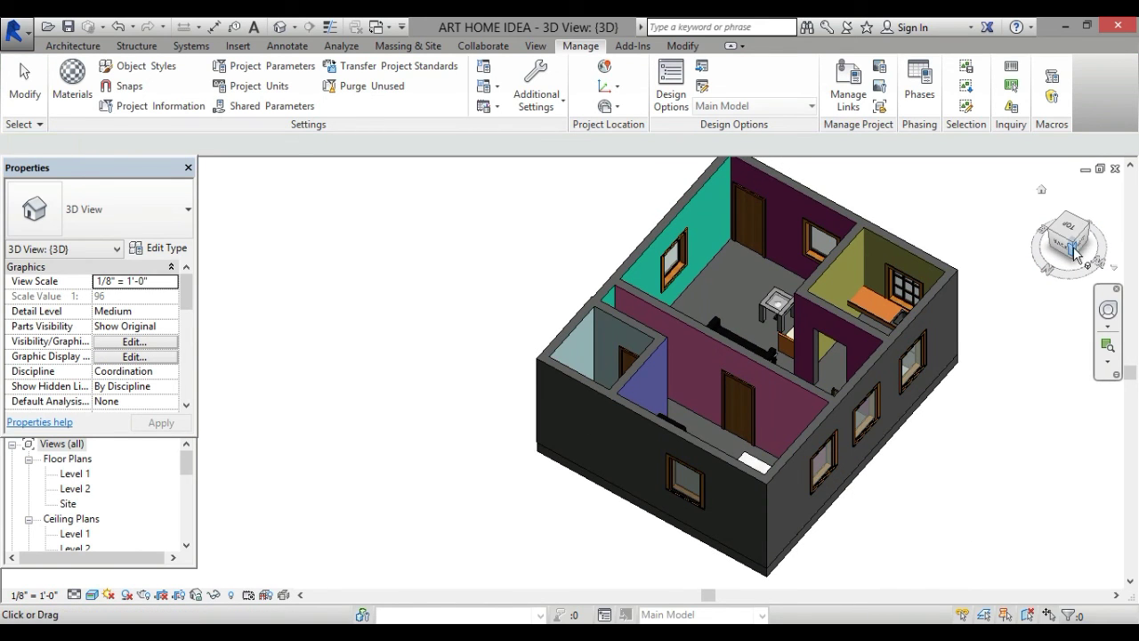
{"action": "left_click", "coordinate": [1071, 237]}
{"action": "mouse_move", "coordinate": [1072, 237]}
{"action": "left_mouse_down"}
{"action": "mouse_move", "coordinate": [1069, 204]}
{"action": "mouse_move", "coordinate": [1033, 214]}
{"action": "mouse_move", "coordinate": [1068, 236]}
{"action": "left_mouse_up"}
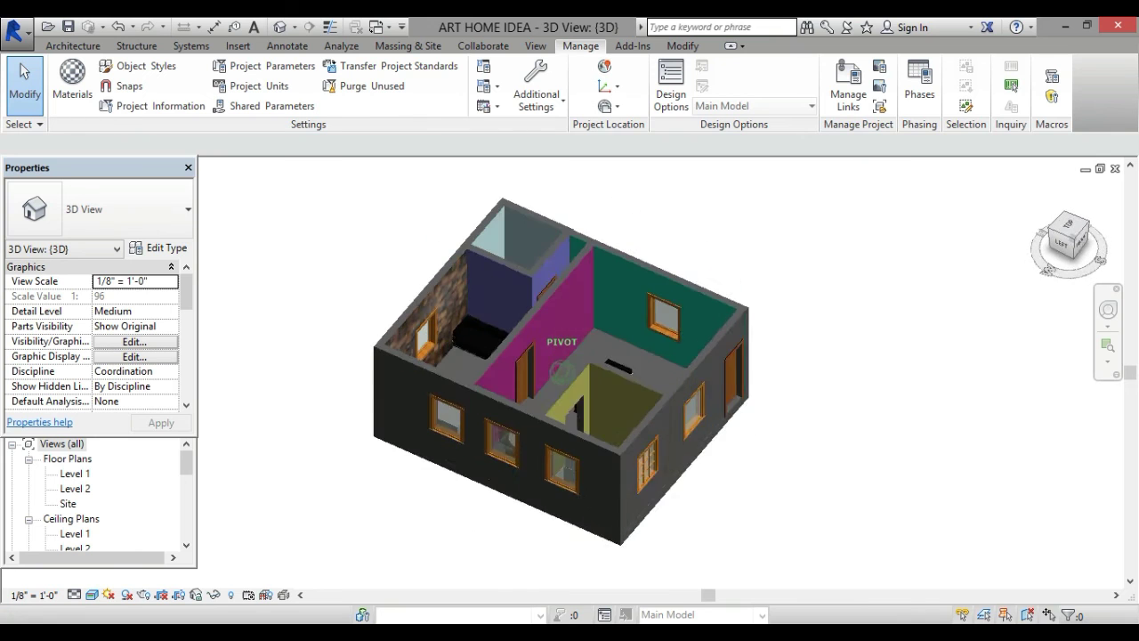
{"action": "left_click_drag", "start_coordinate": [1069, 235], "coordinate": [1072, 223]}
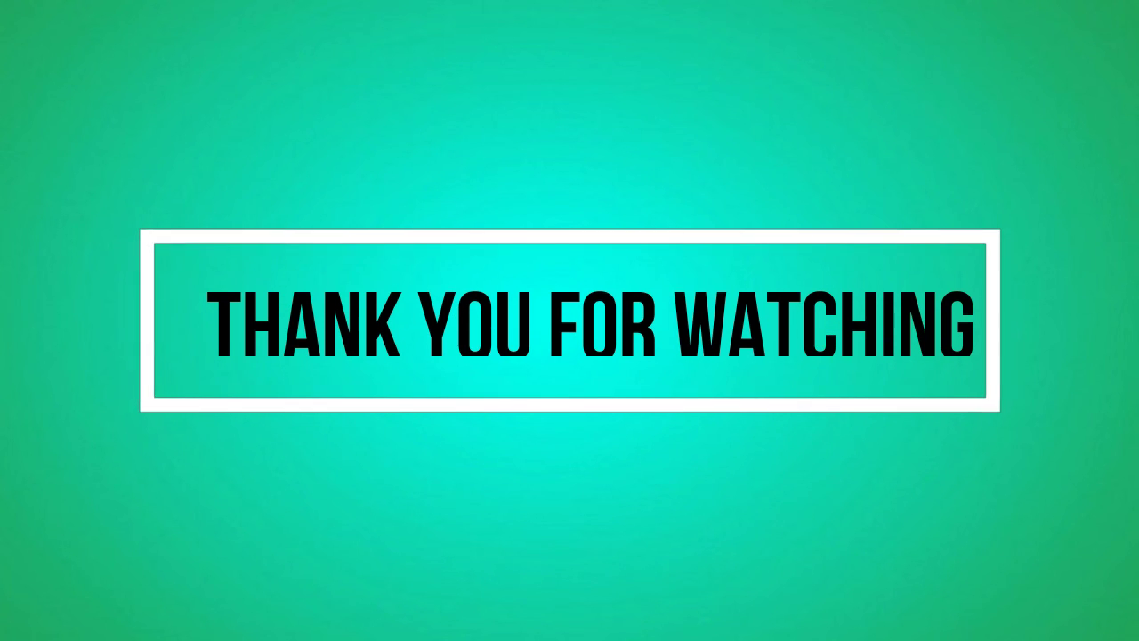